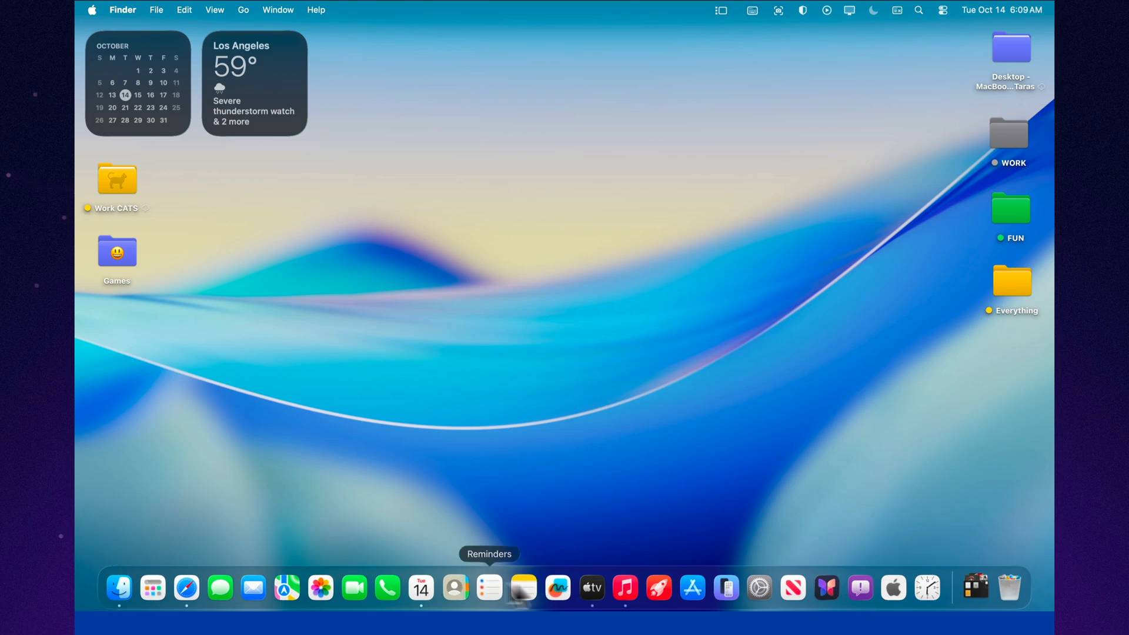
# Start the macOS Tahoe 26.1 Beta 3 download via Update Now, agreeing to the license and entering the password.
pyautogui.click(751, 585)
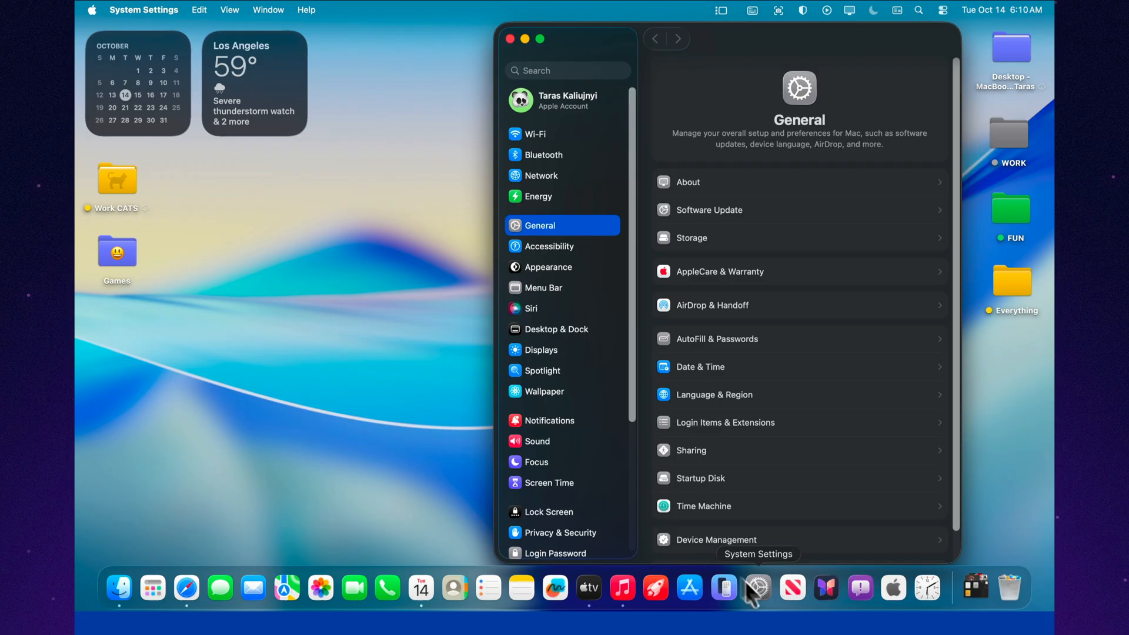
pyautogui.click(731, 210)
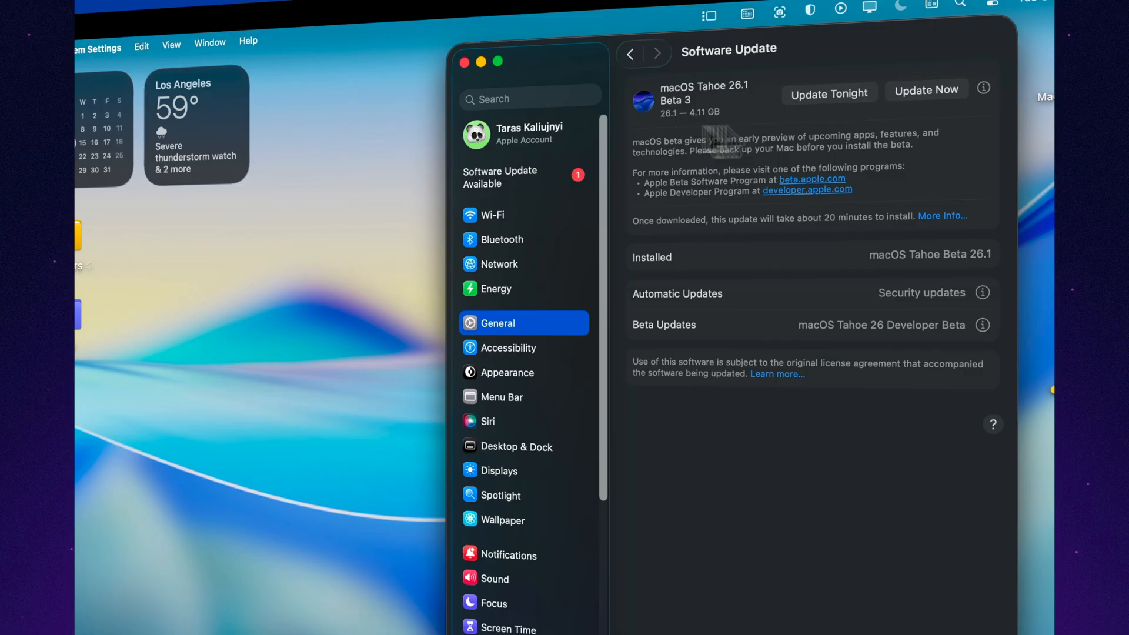
pyautogui.click(927, 90)
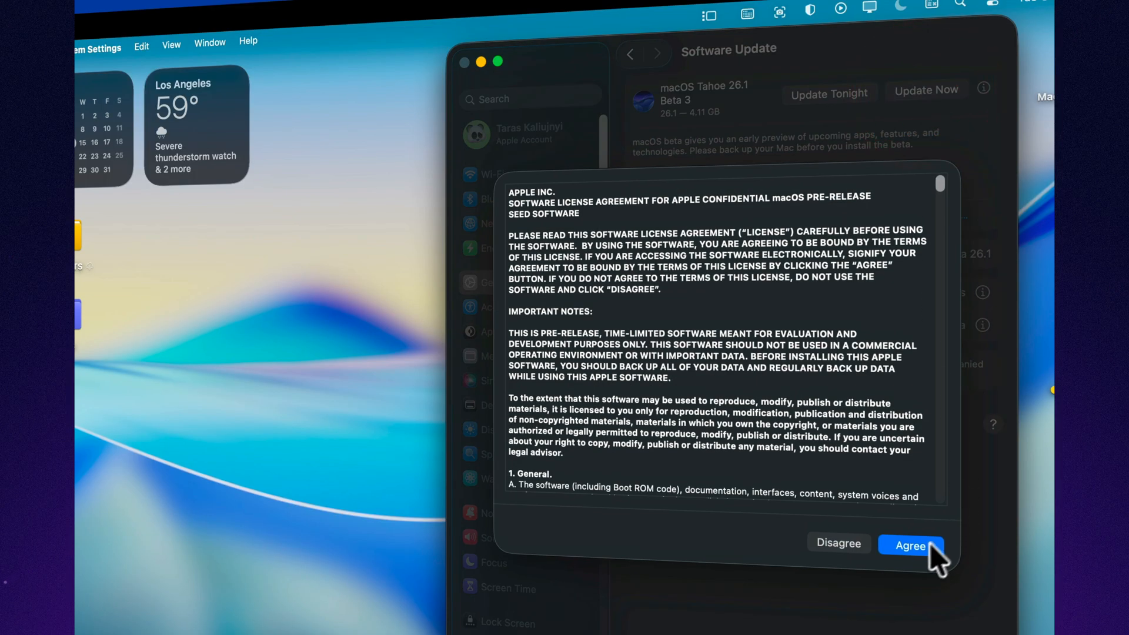
pyautogui.click(910, 545)
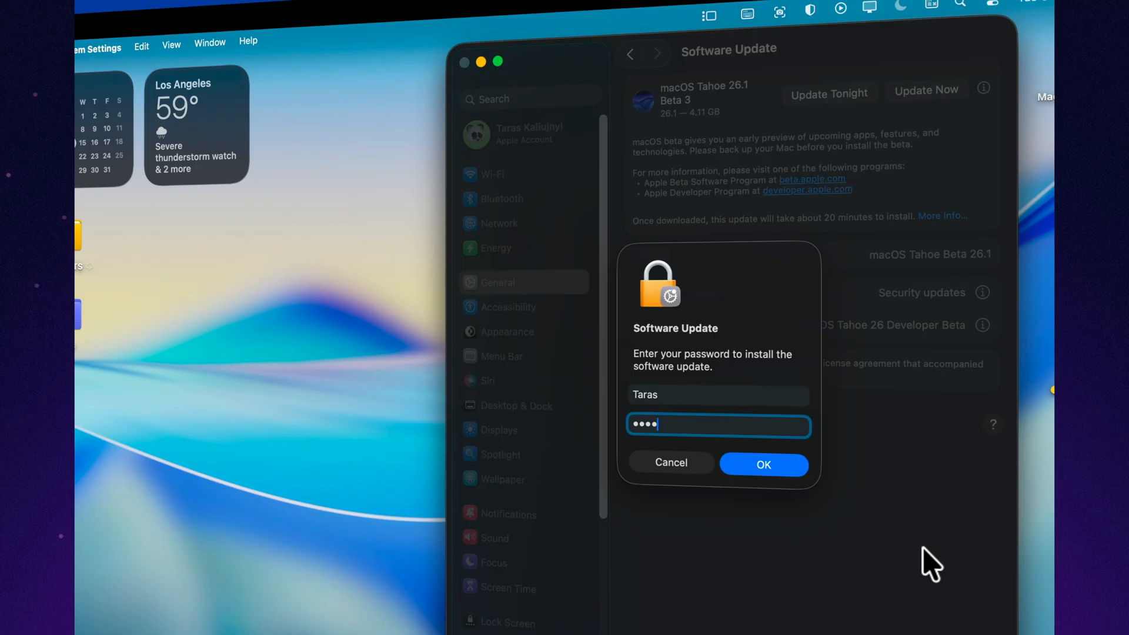
pyautogui.press('Return')
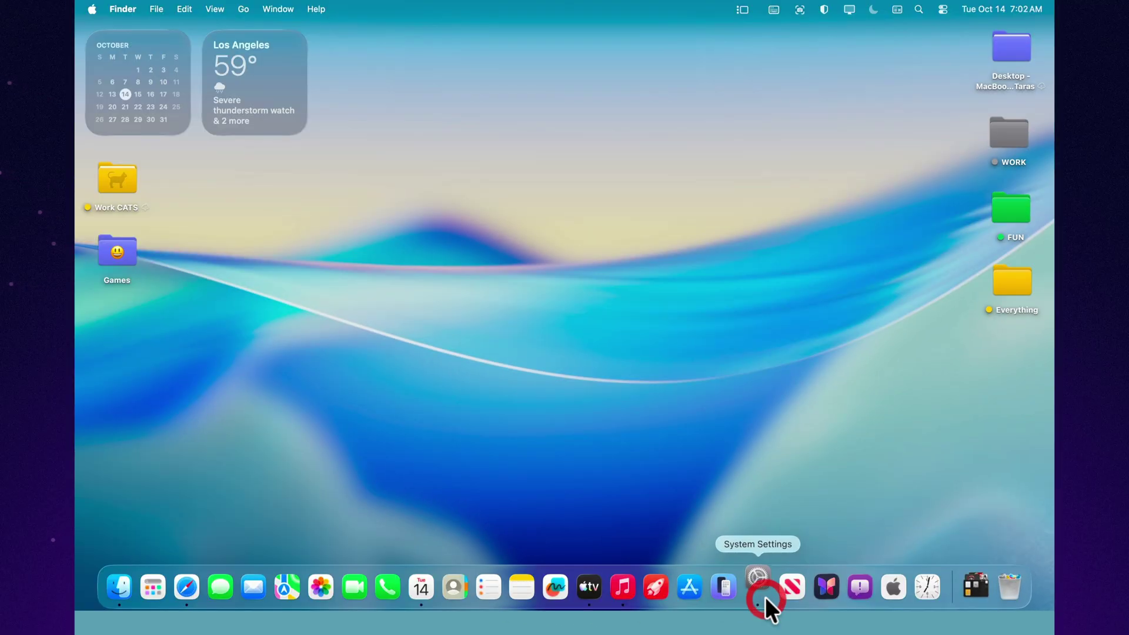
# In System Settings > Appearance, switch icons and widgets to the Dark style.
pyautogui.click(758, 586)
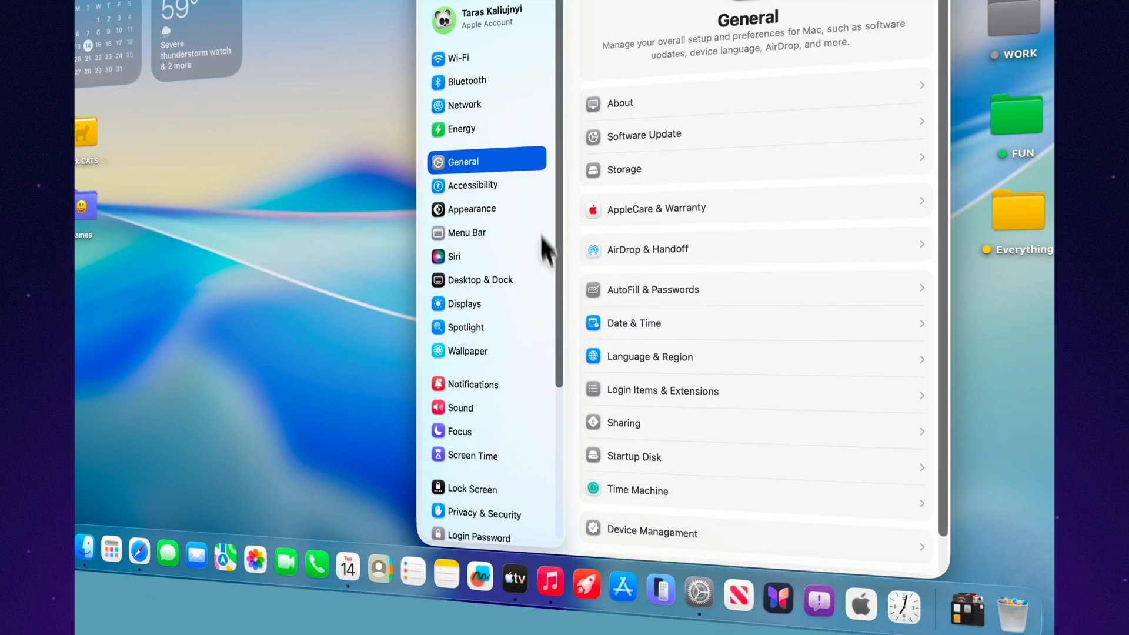
pyautogui.click(477, 209)
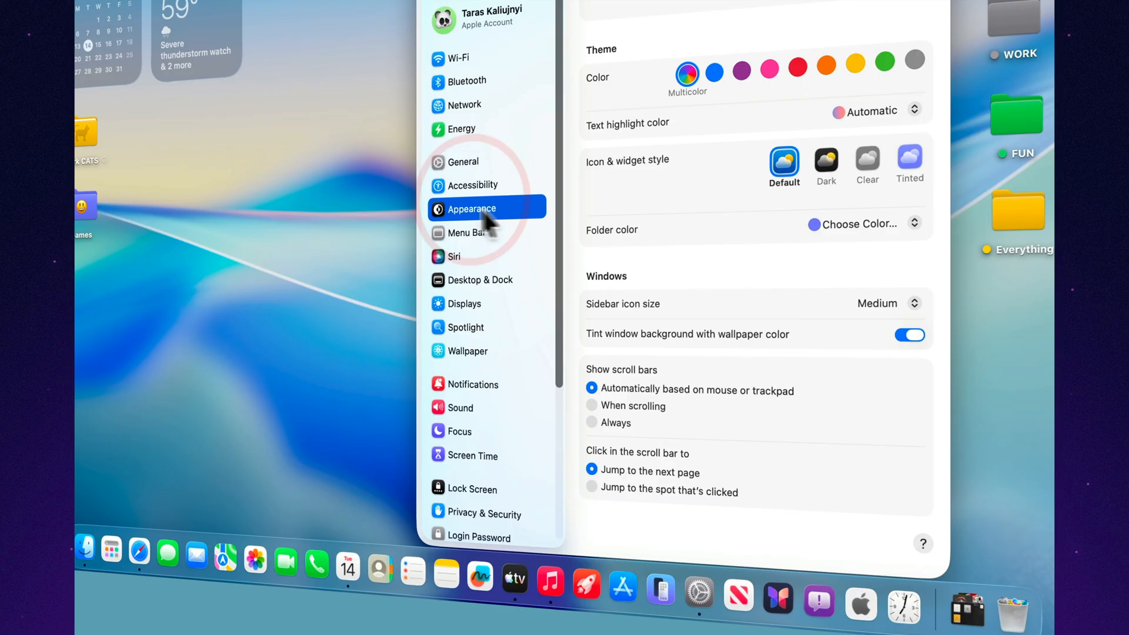
pyautogui.click(825, 166)
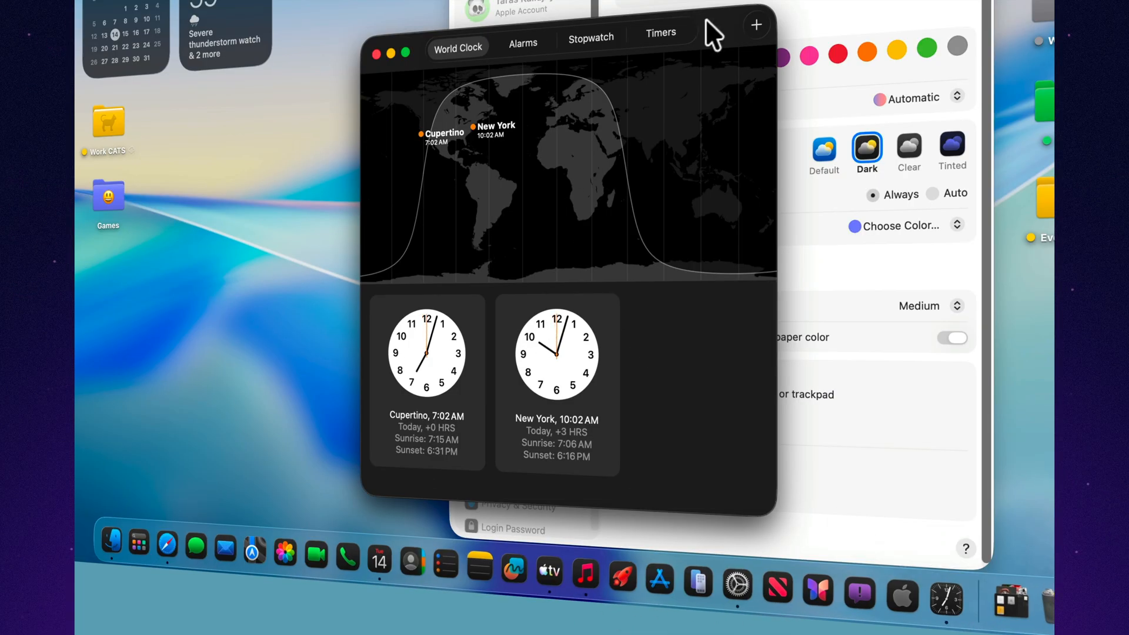
# Browse Clock's Alarms, Stopwatch and Timers pages, then close Clock and System Settings.
pyautogui.moveTo(713, 33); pyautogui.dragTo(625, 62)
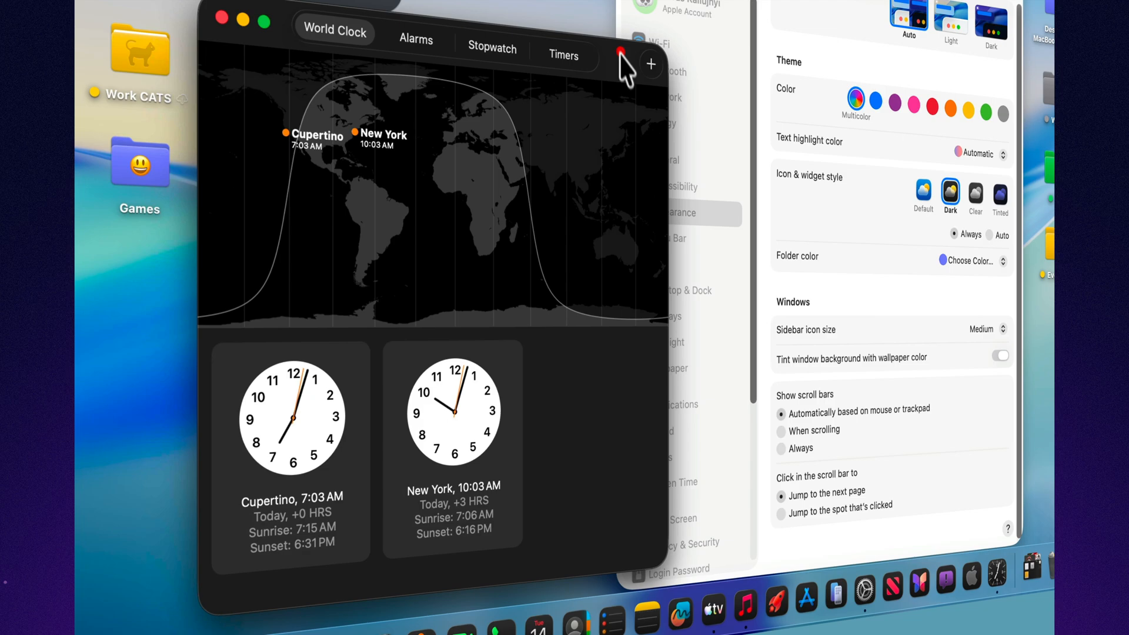
pyautogui.click(415, 42)
pyautogui.click(490, 47)
pyautogui.click(563, 58)
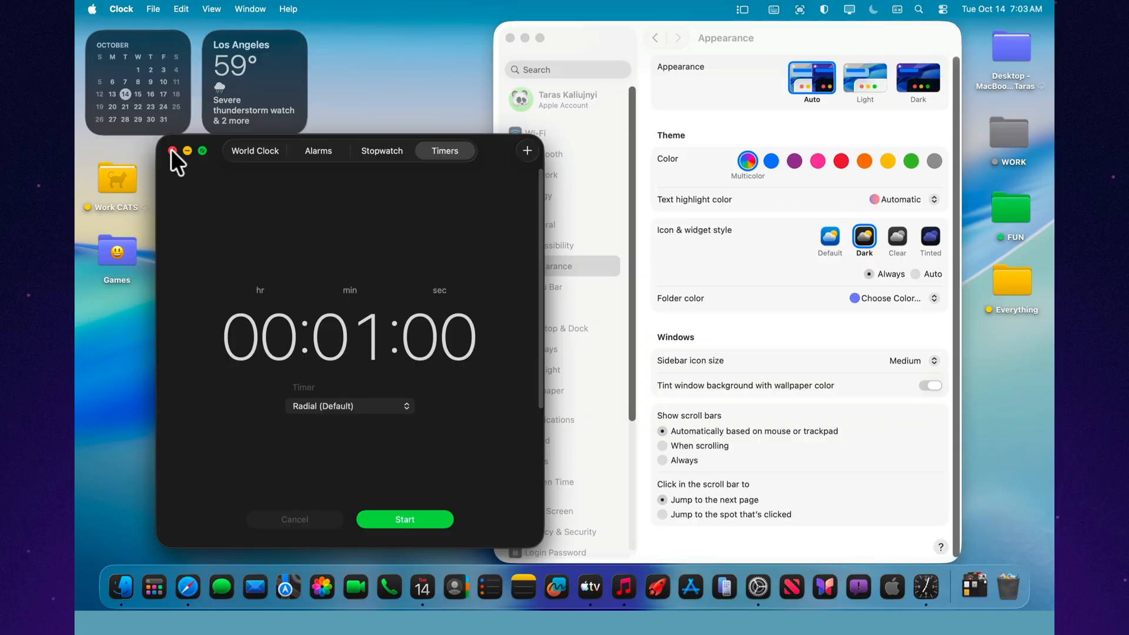
pyautogui.click(175, 152)
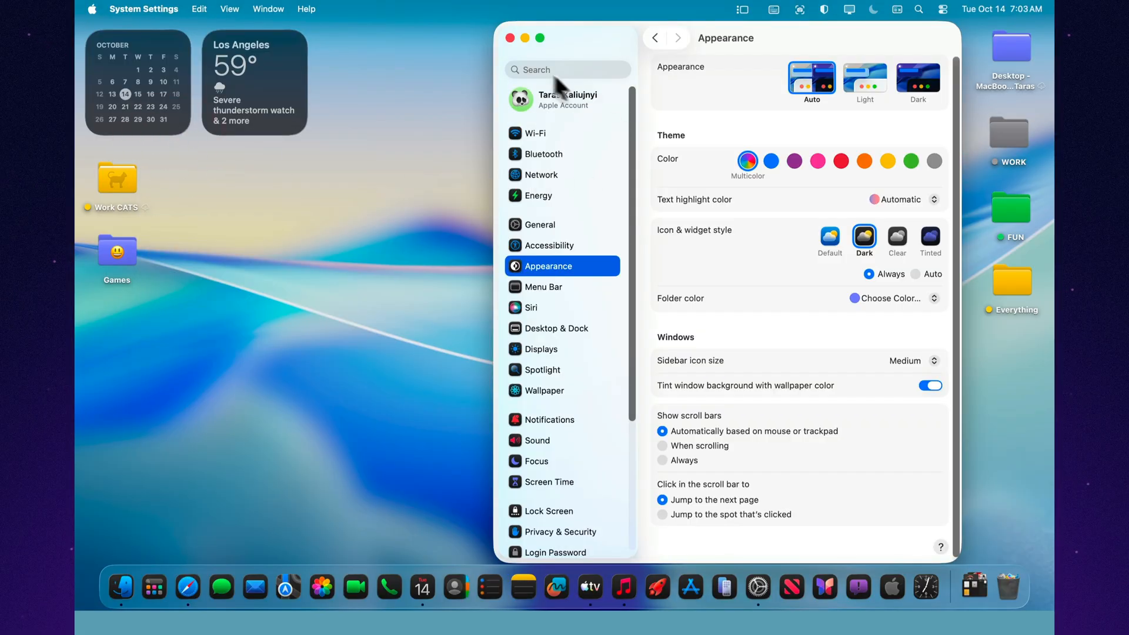
pyautogui.click(511, 38)
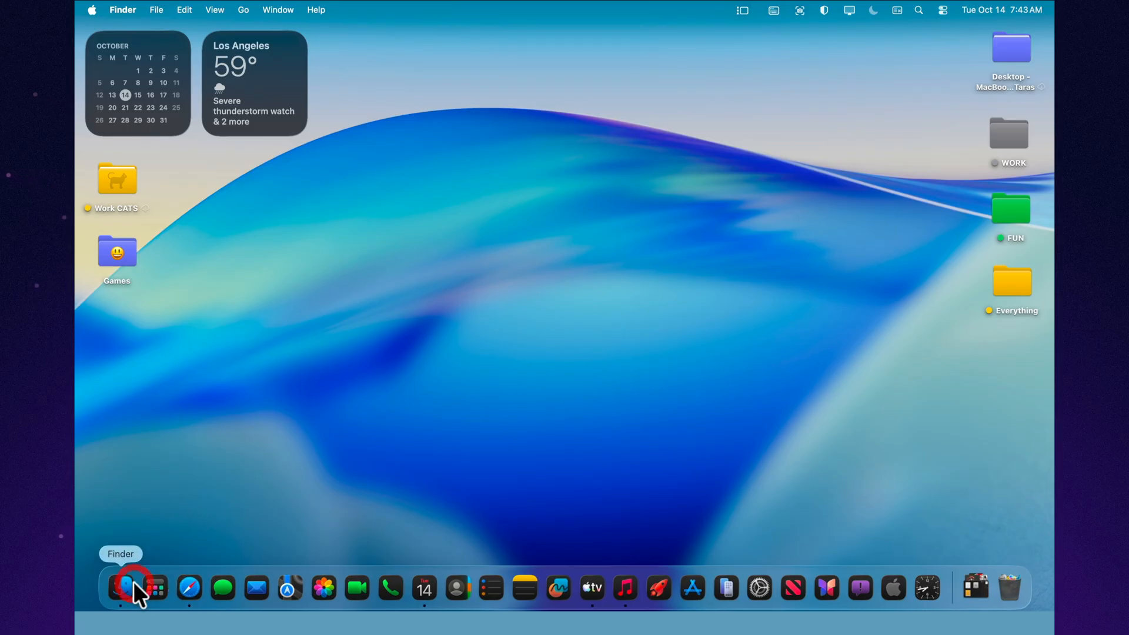
# In Finder Settings > General, enable showing hard disks on the desktop.
pyautogui.click(133, 581)
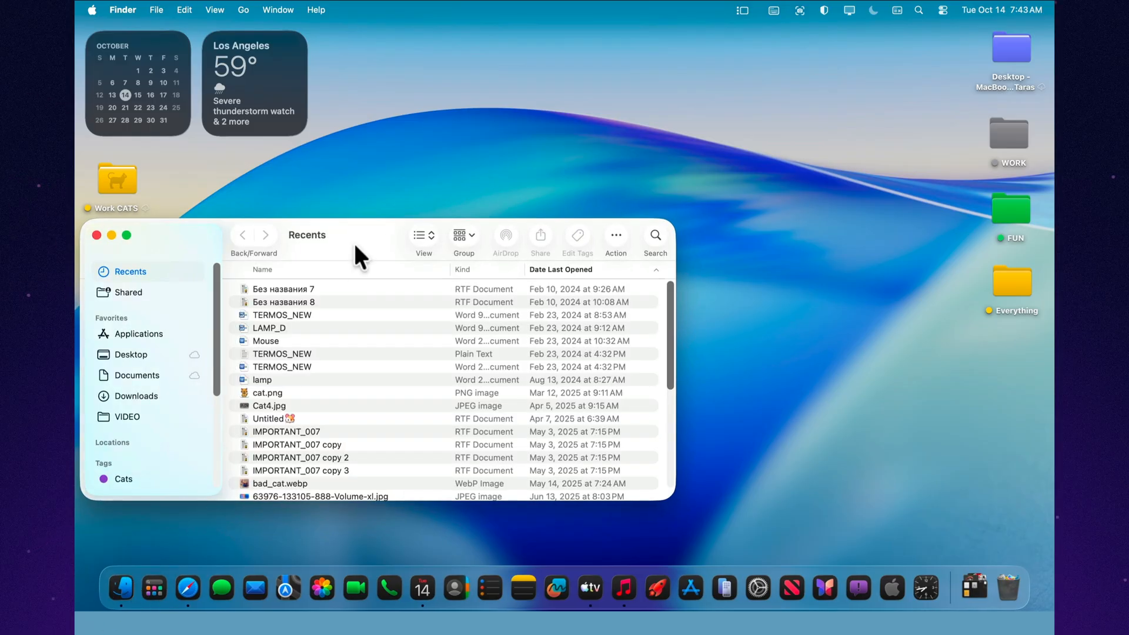
pyautogui.moveTo(354, 237); pyautogui.dragTo(563, 138)
pyautogui.moveTo(871, 399); pyautogui.dragTo(933, 534)
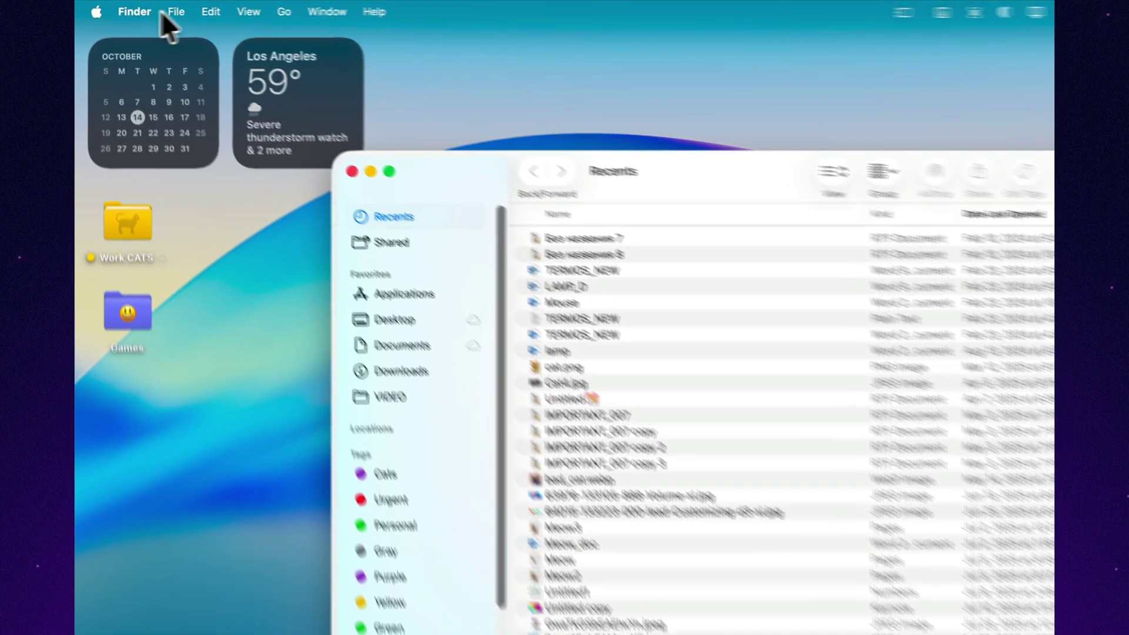
pyautogui.click(135, 11)
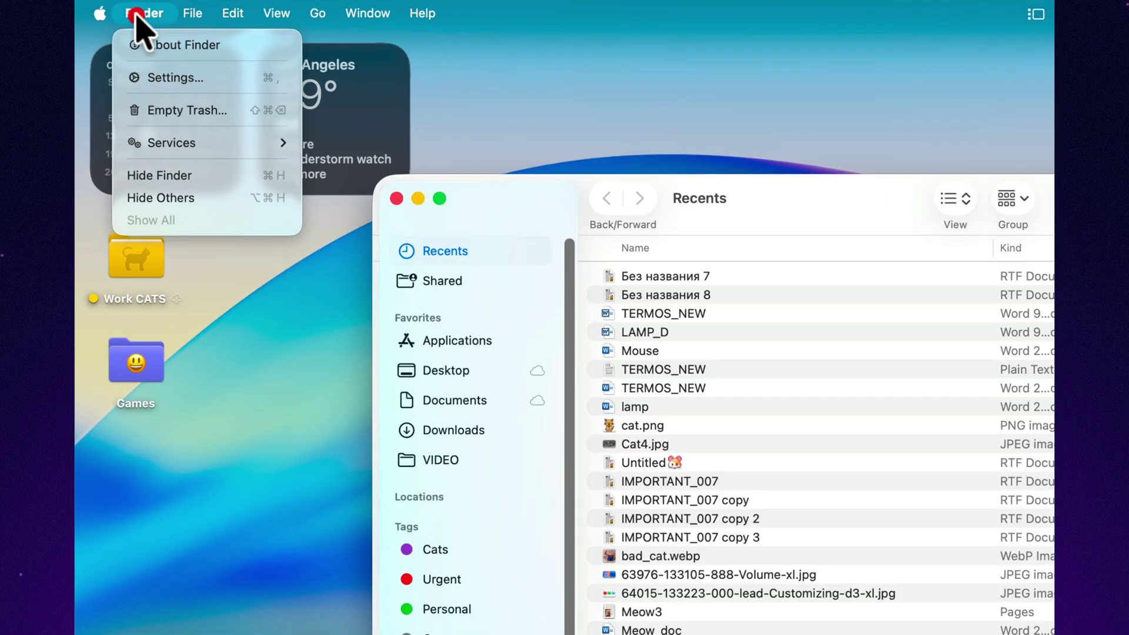
pyautogui.click(154, 80)
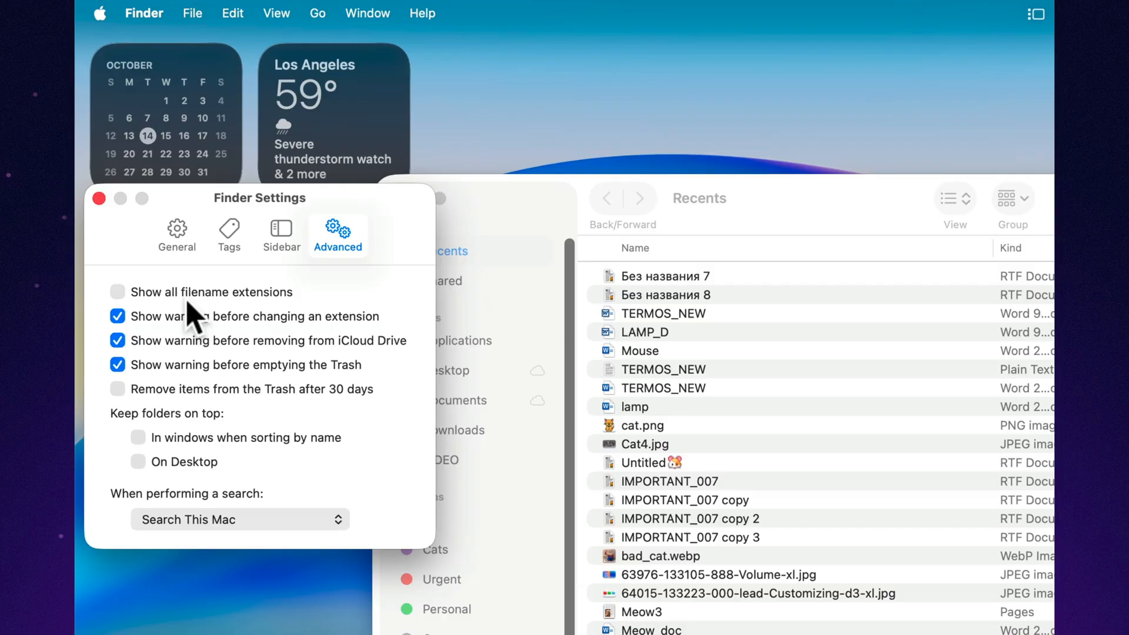
pyautogui.click(177, 234)
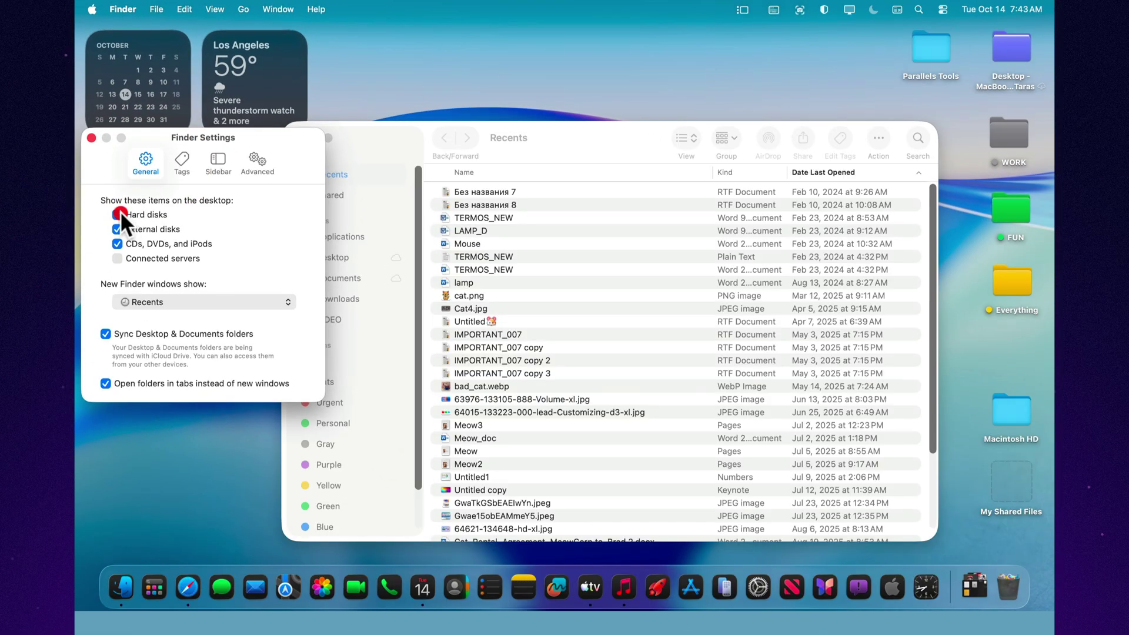
pyautogui.click(121, 214)
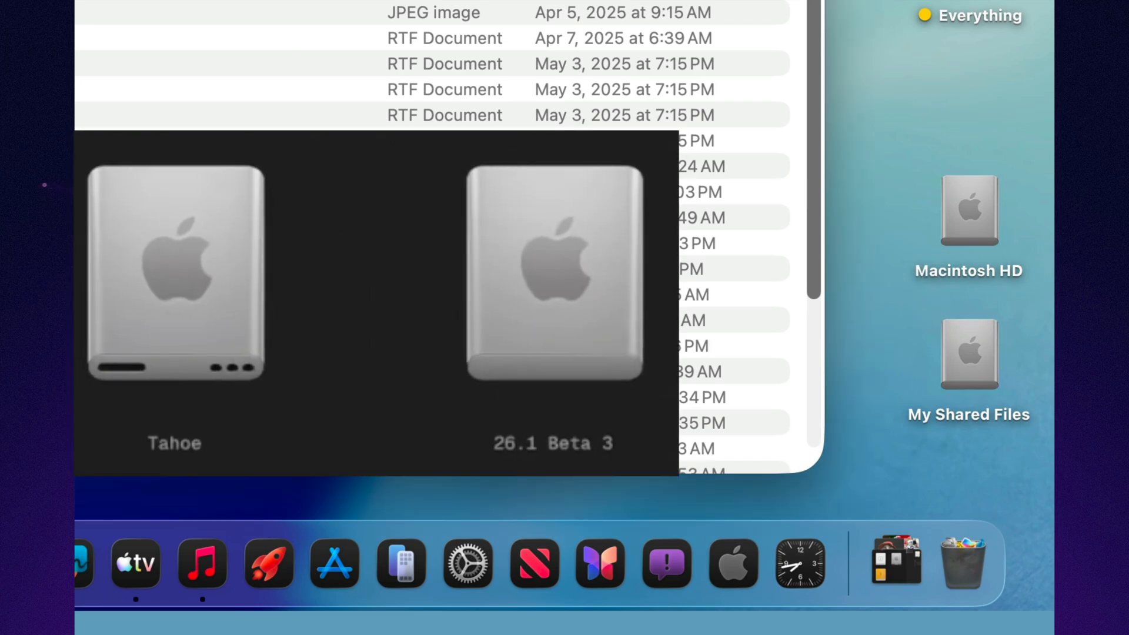
# Check the Macintosh HD and My Shared Files desktop icons, then close the Recents window.
pyautogui.click(970, 212)
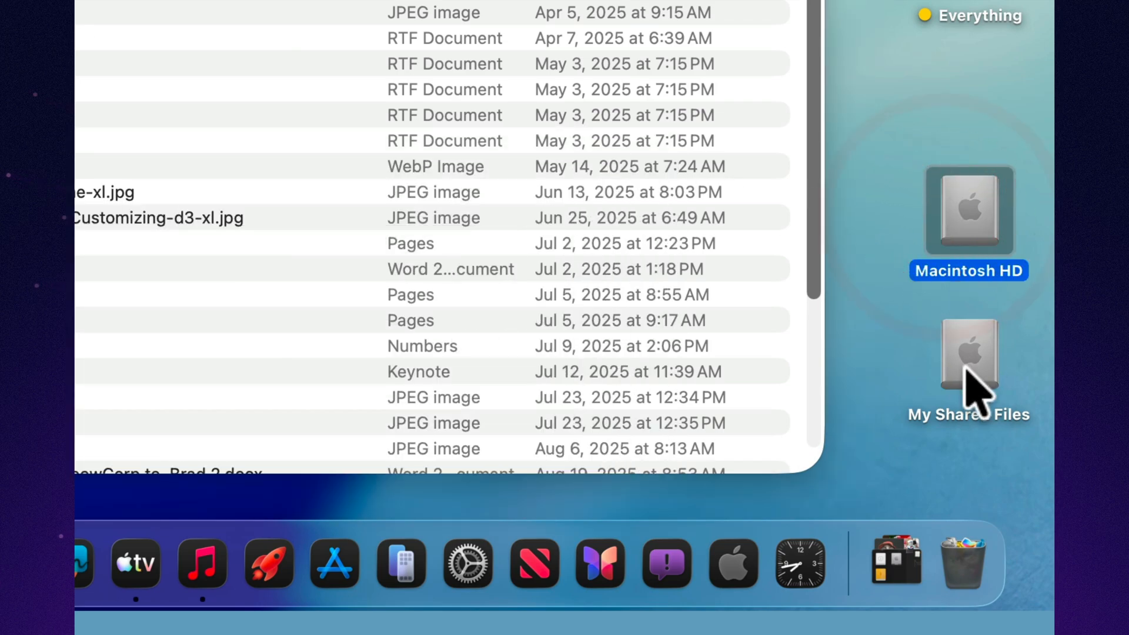
pyautogui.click(975, 362)
pyautogui.click(821, 309)
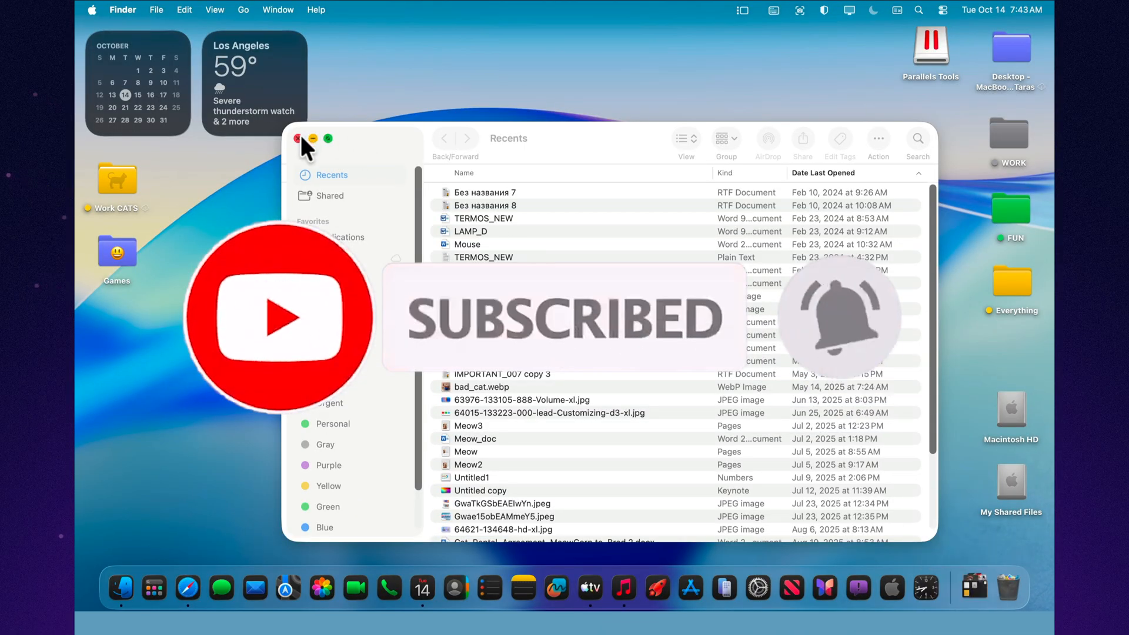
pyautogui.click(299, 139)
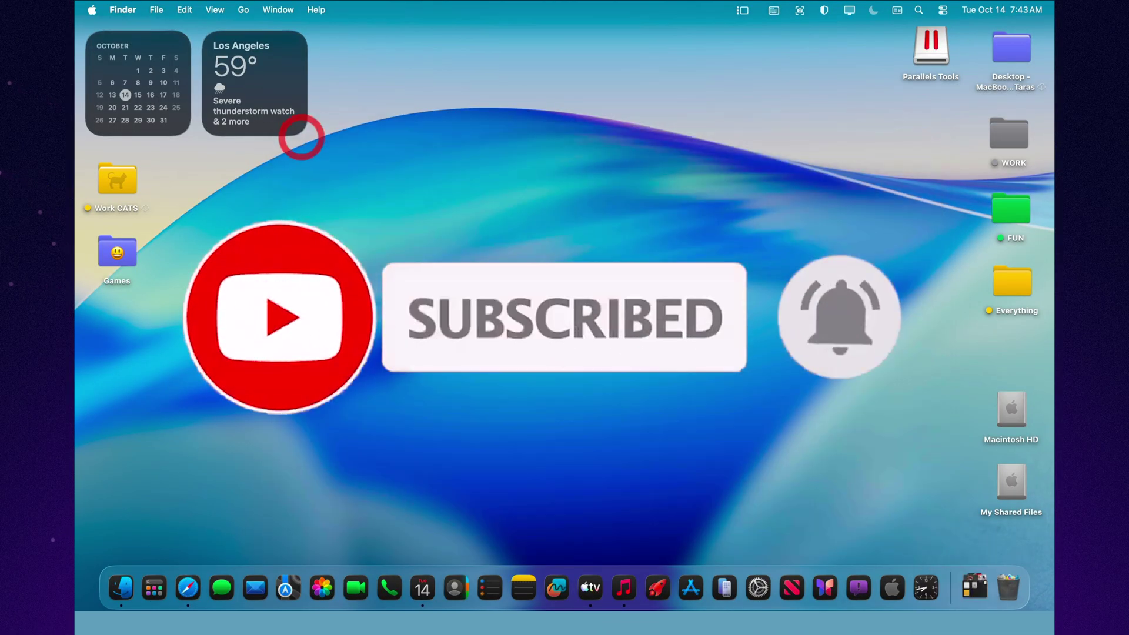
pyautogui.click(1011, 415)
pyautogui.click(923, 406)
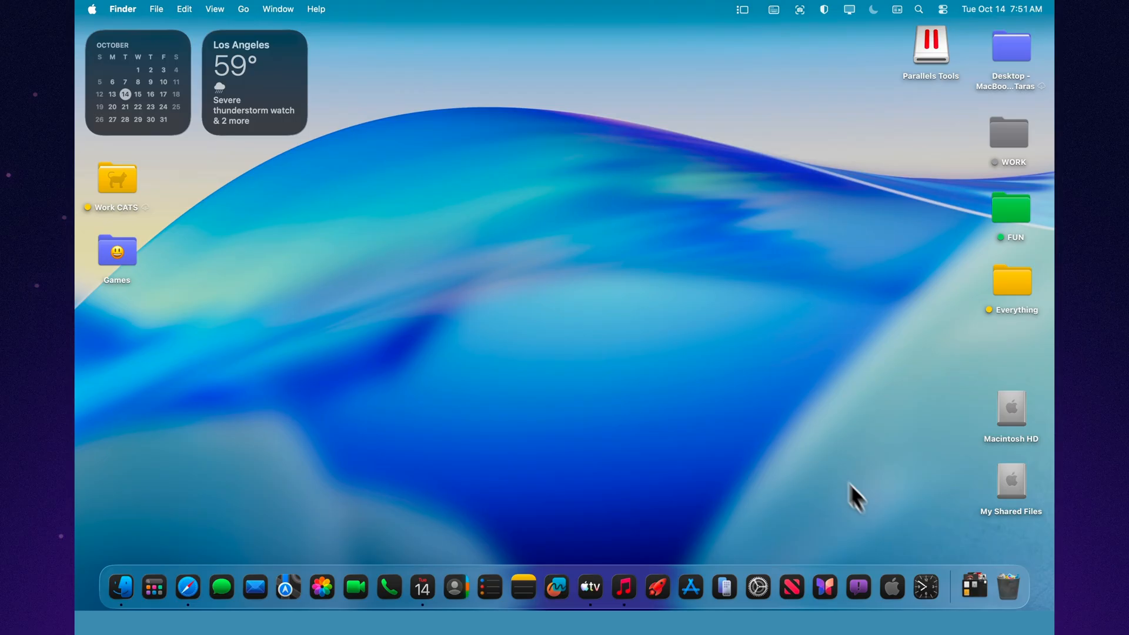
# Edit desktop widgets, adding a weather forecast widget and a Find My items widget.
pyautogui.rightClick(268, 95)
pyautogui.click(302, 217)
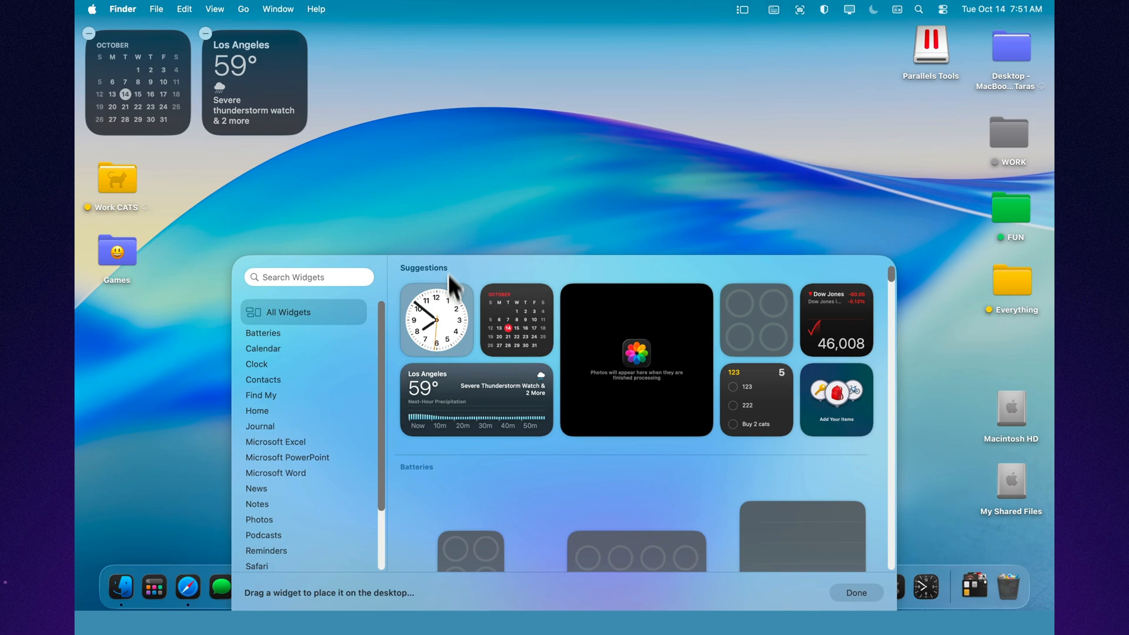
pyautogui.moveTo(469, 402); pyautogui.dragTo(465, 84)
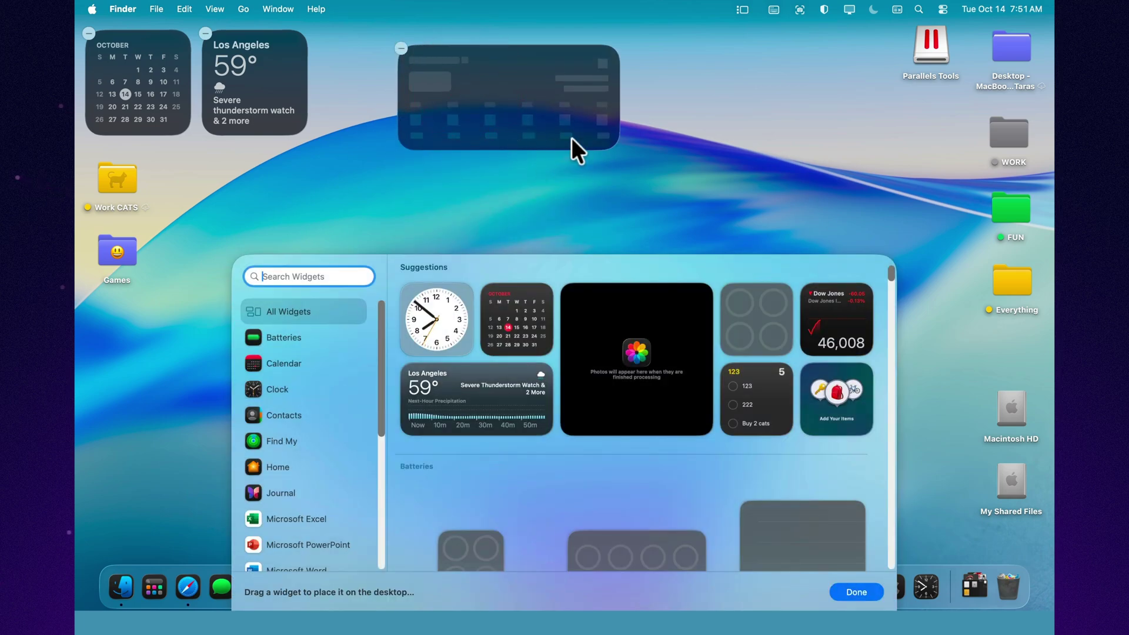
pyautogui.click(572, 138)
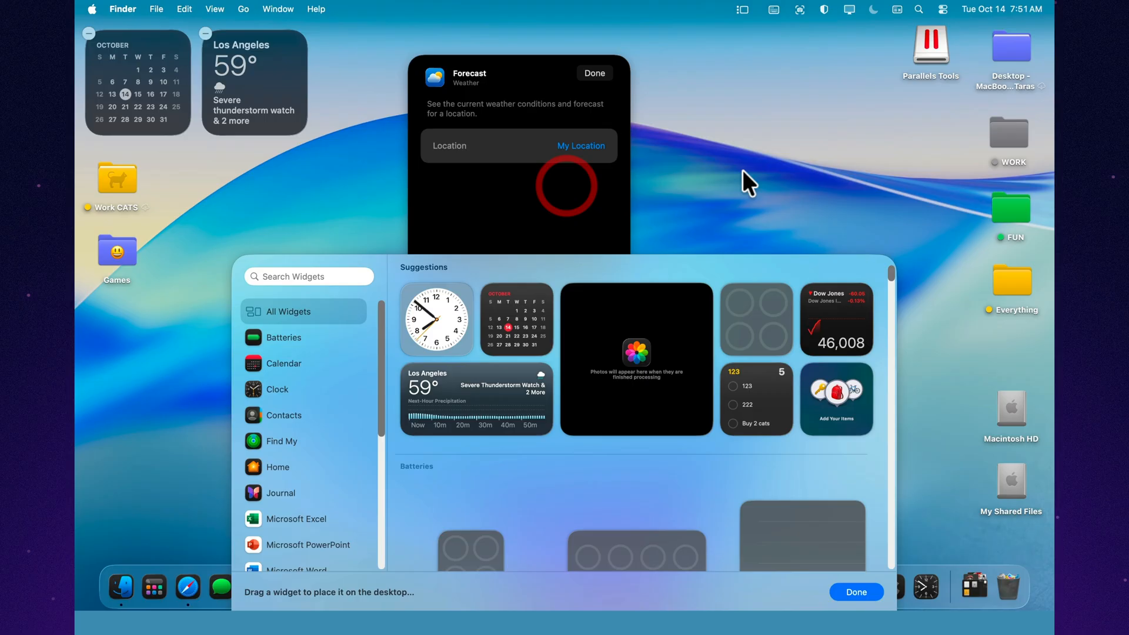
pyautogui.click(594, 74)
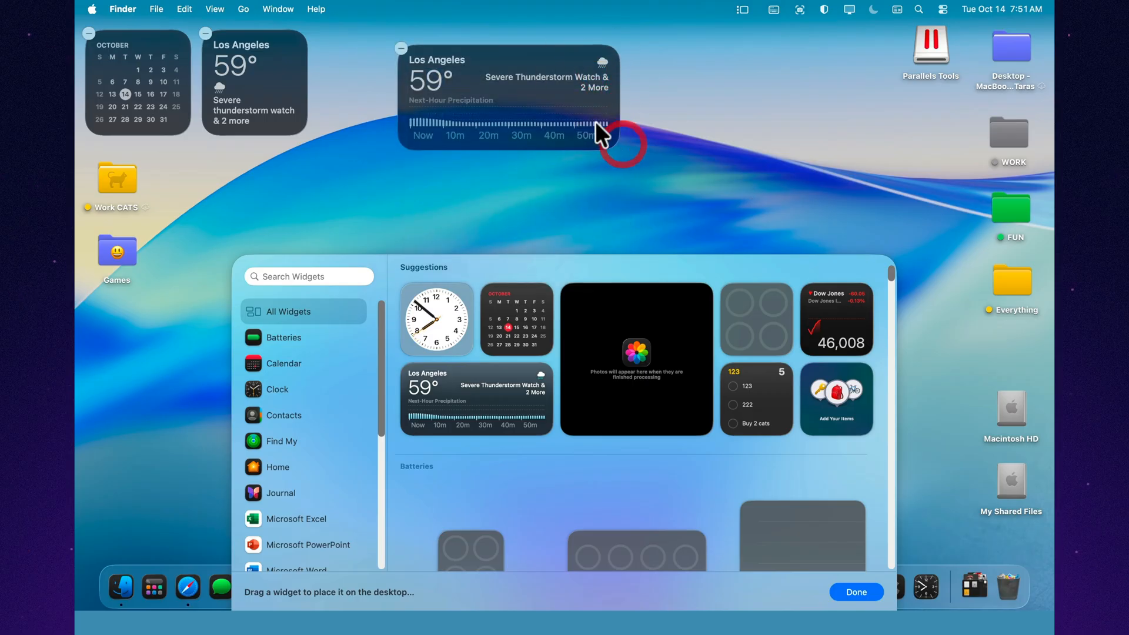
pyautogui.moveTo(843, 401); pyautogui.dragTo(265, 239)
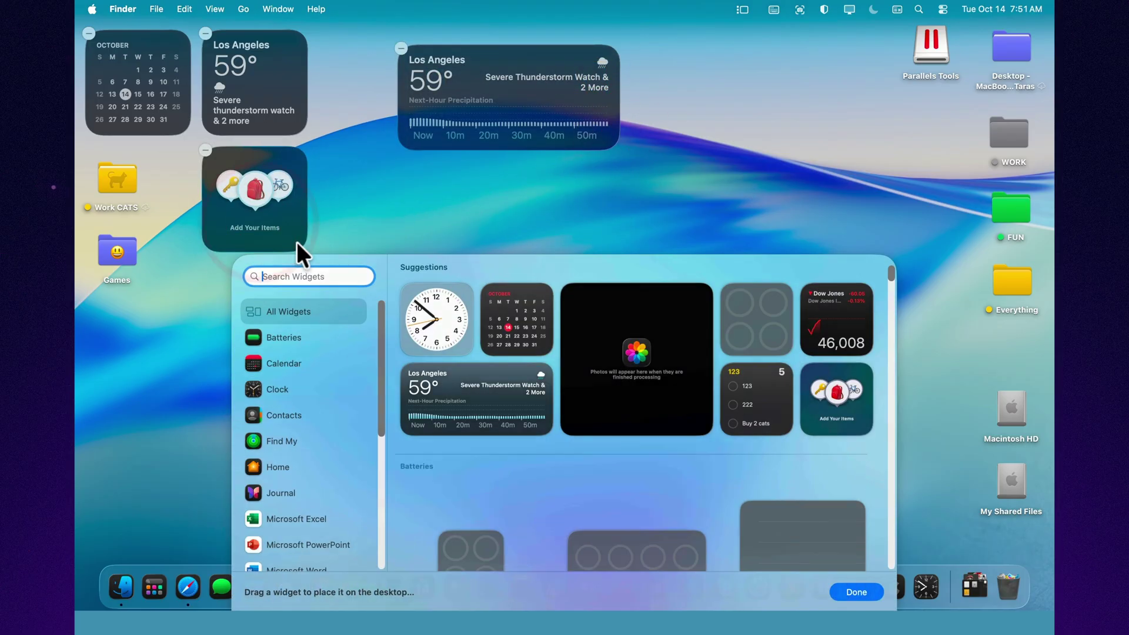
pyautogui.click(298, 243)
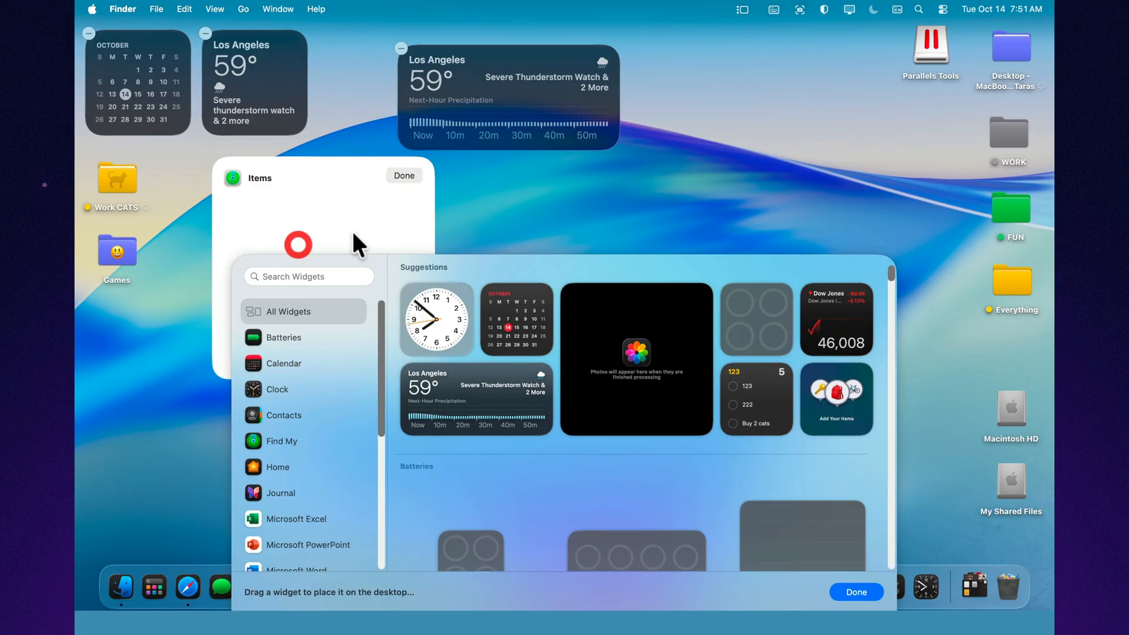
pyautogui.click(415, 173)
pyautogui.click(535, 205)
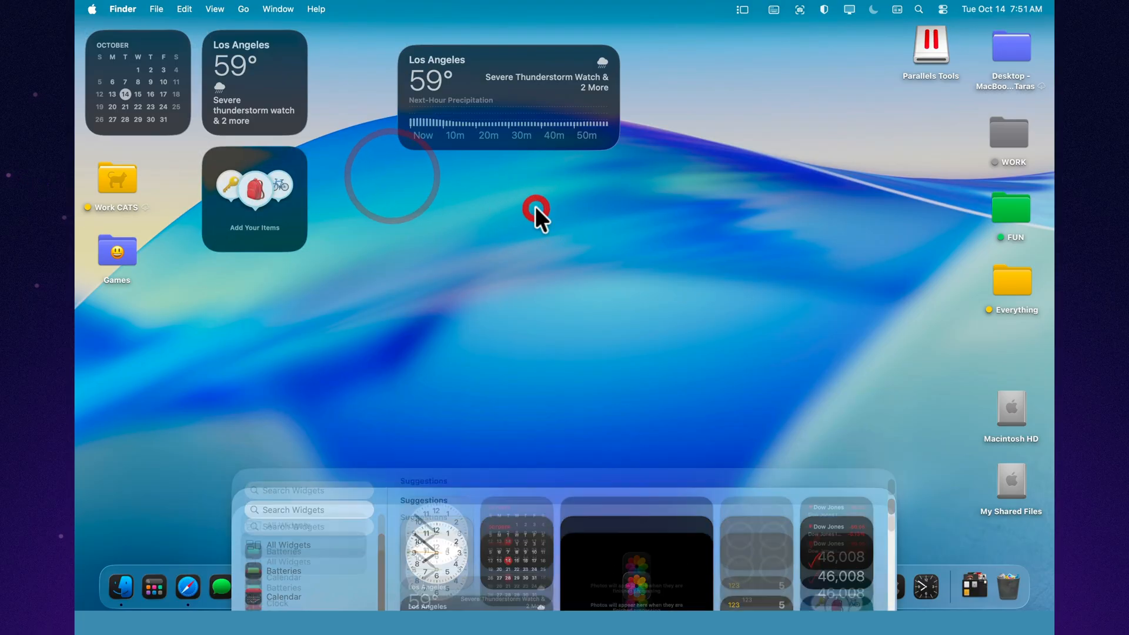
# Rearrange the widgets so the calendar and small weather widget sit together at the top-left.
pyautogui.moveTo(303, 239); pyautogui.dragTo(344, 283)
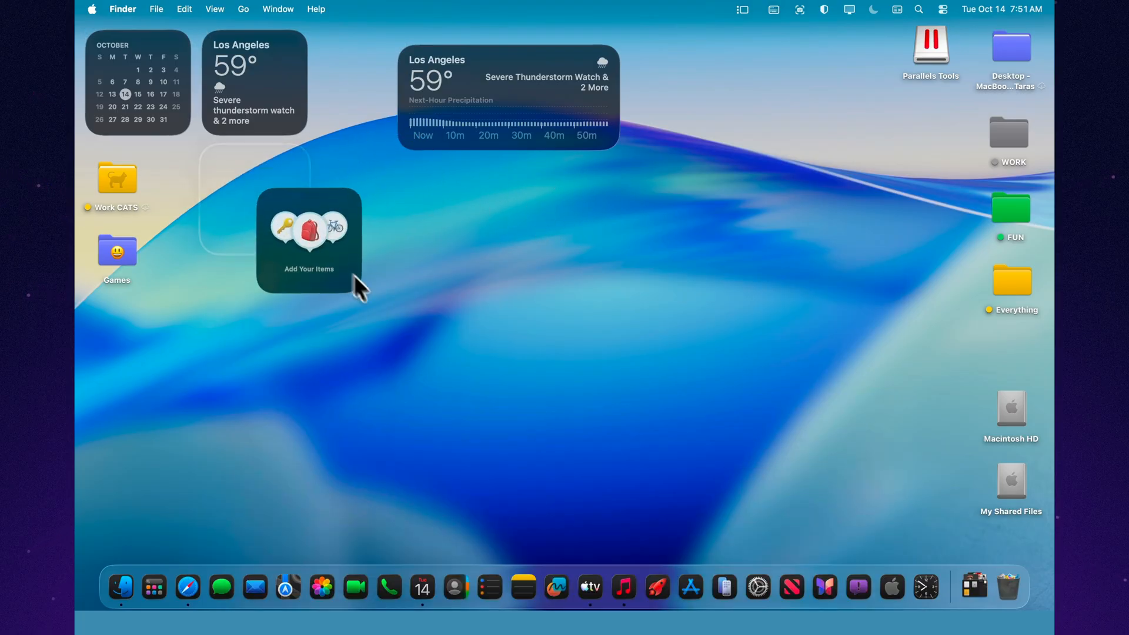
pyautogui.moveTo(512, 132); pyautogui.dragTo(466, 177)
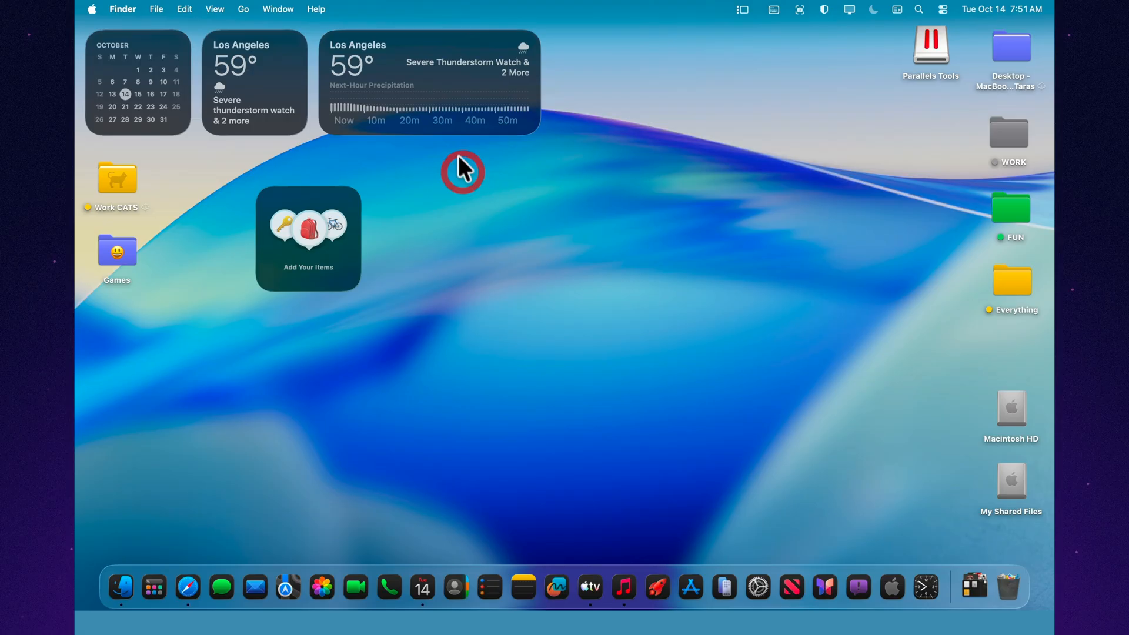
pyautogui.moveTo(308, 239)
pyautogui.mouseDown()
pyautogui.moveTo(527, 311)
pyautogui.moveTo(710, 190)
pyautogui.mouseUp()
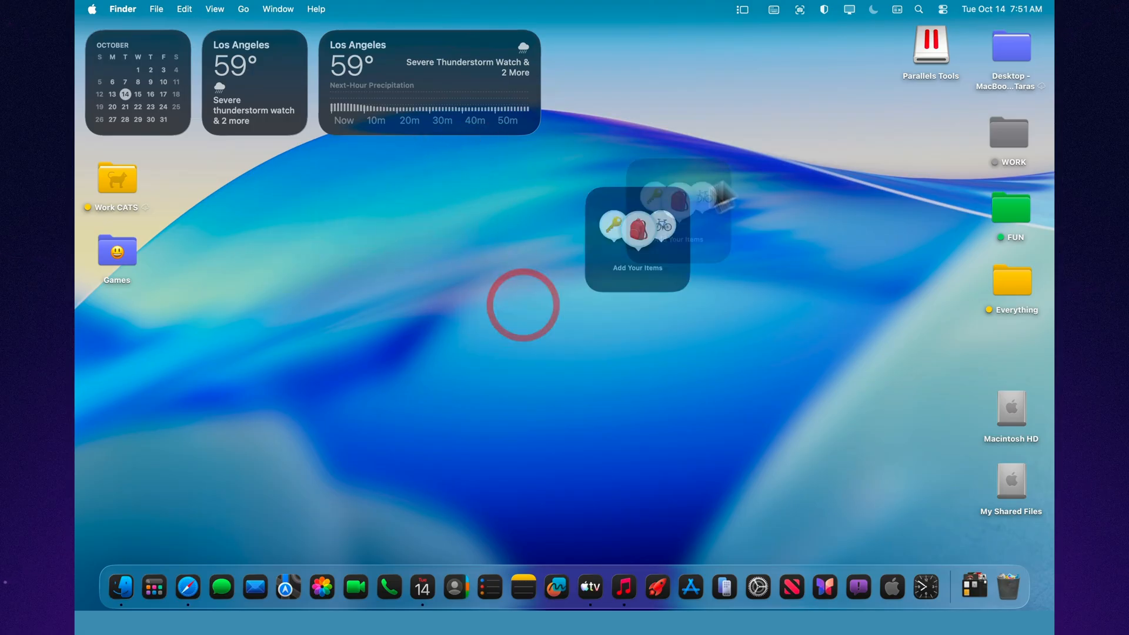
pyautogui.moveTo(481, 86); pyautogui.dragTo(675, 408)
pyautogui.moveTo(238, 99); pyautogui.dragTo(582, 189)
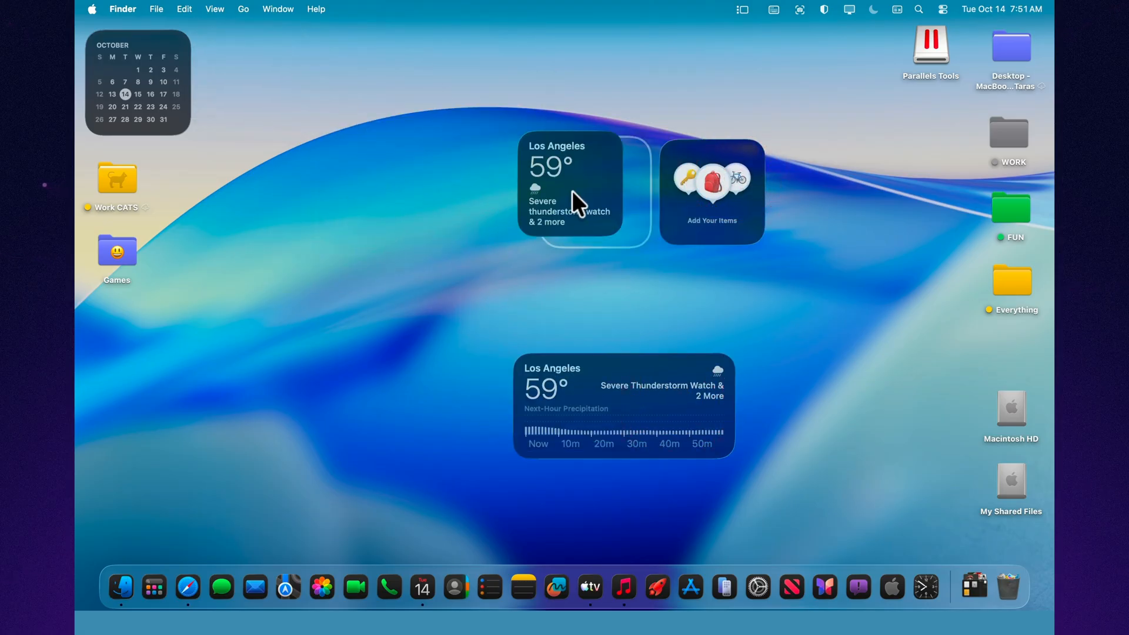
pyautogui.moveTo(185, 91)
pyautogui.mouseDown()
pyautogui.moveTo(671, 96)
pyautogui.moveTo(477, 190)
pyautogui.mouseUp()
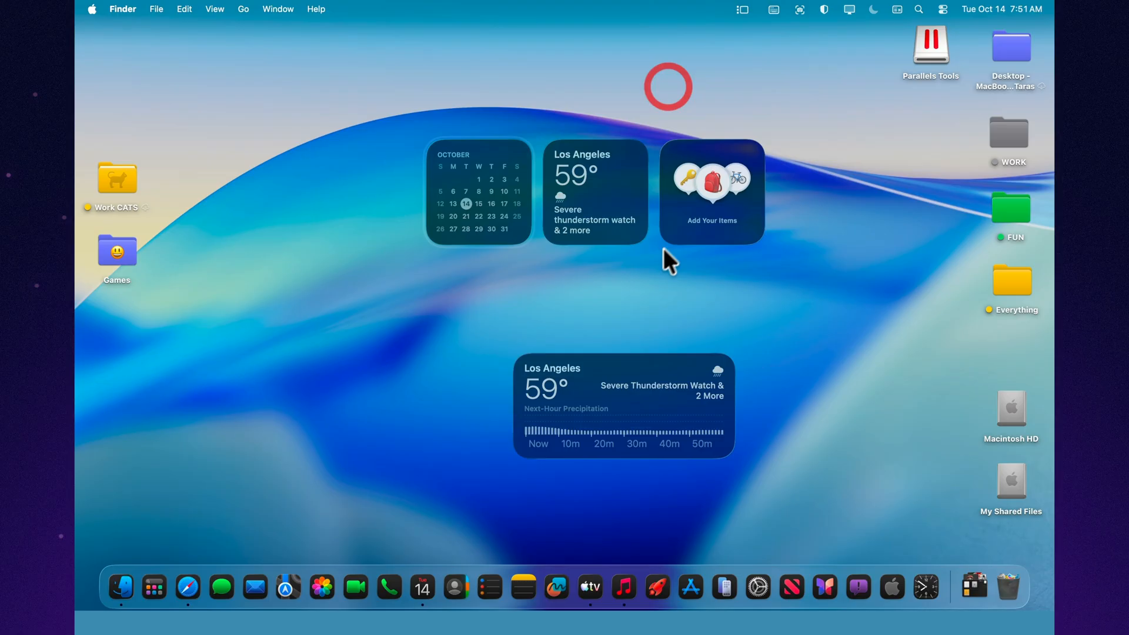
pyautogui.moveTo(566, 371)
pyautogui.mouseDown()
pyautogui.moveTo(637, 44)
pyautogui.moveTo(688, 401)
pyautogui.mouseUp()
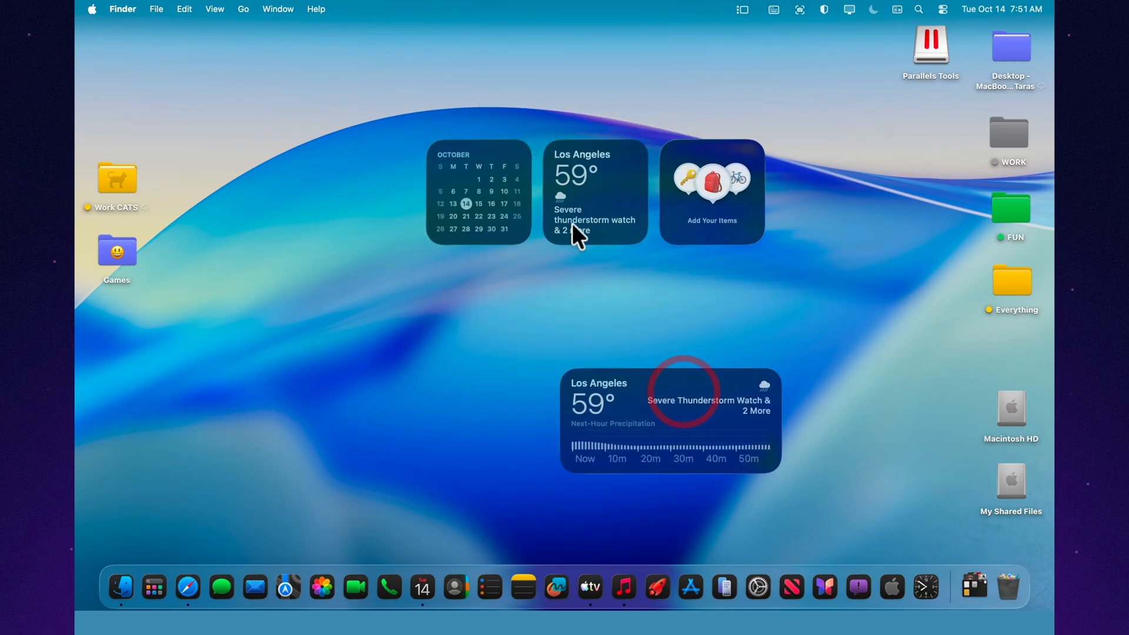
pyautogui.moveTo(583, 203); pyautogui.dragTo(467, 317)
pyautogui.moveTo(468, 194); pyautogui.dragTo(340, 176)
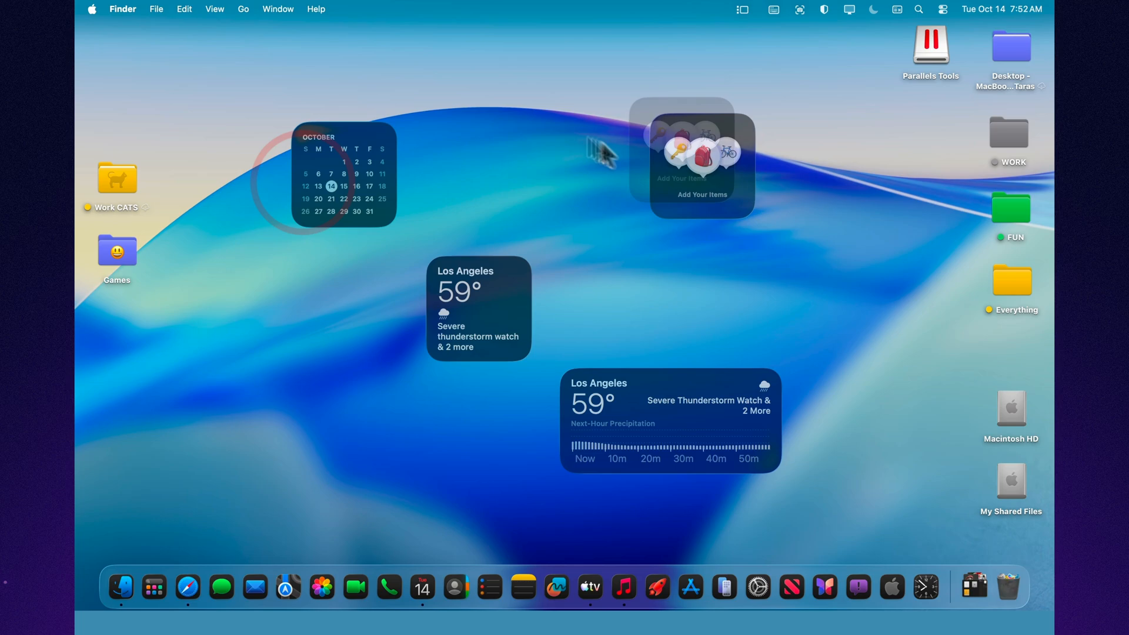
pyautogui.moveTo(713, 190); pyautogui.dragTo(461, 174)
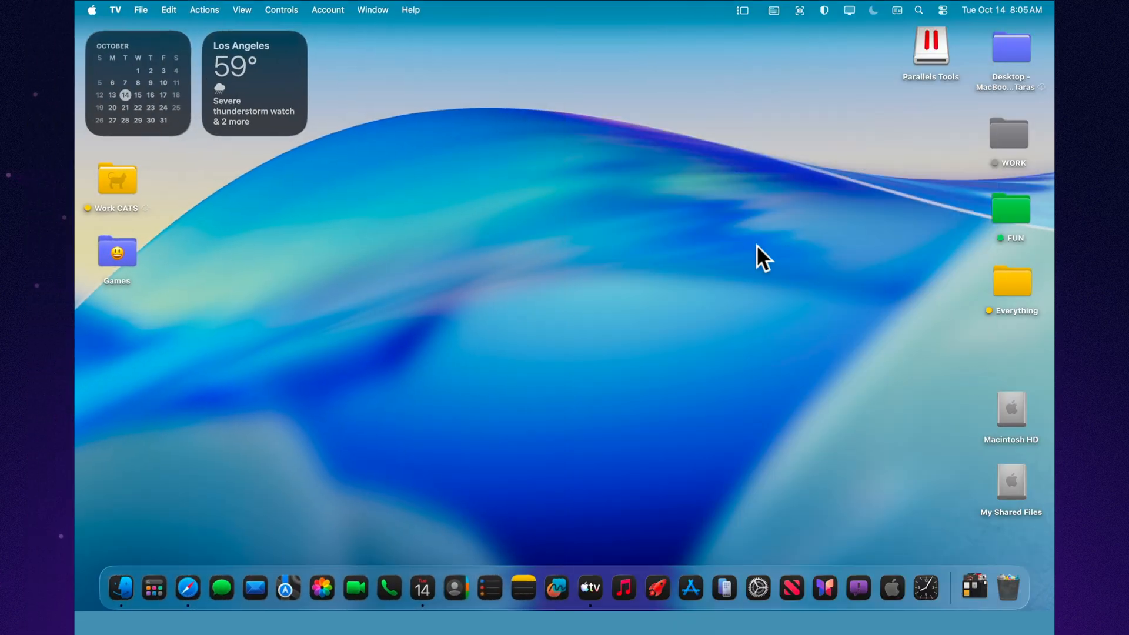
# Launch TV and view its About window showing version 1.6.1.38, then dismiss it.
pyautogui.click(593, 588)
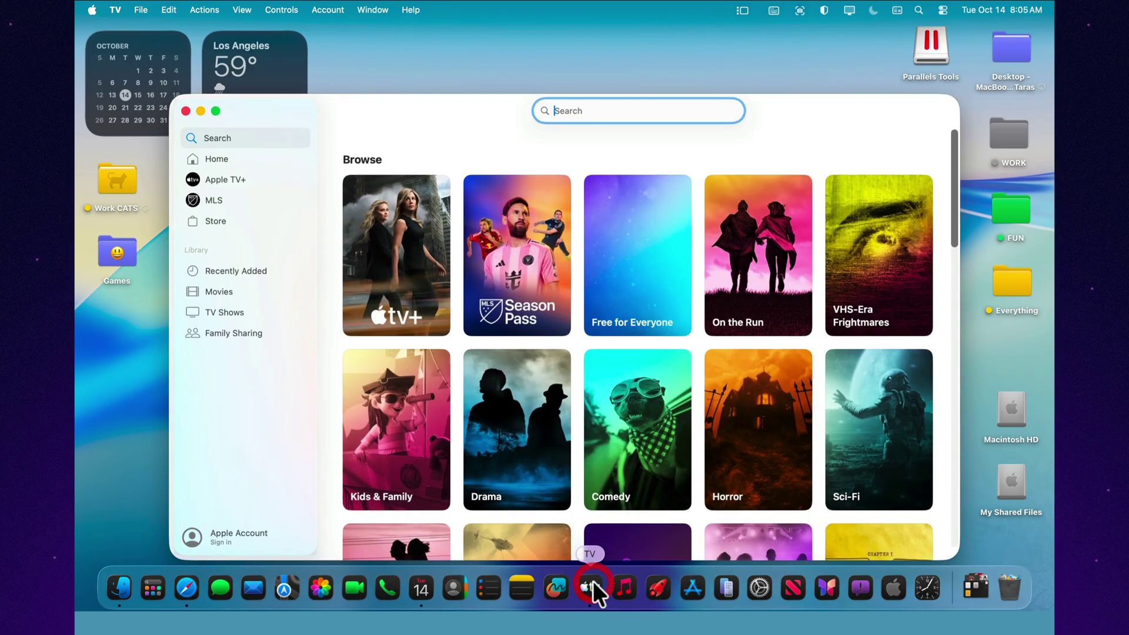
pyautogui.click(116, 8)
pyautogui.click(123, 24)
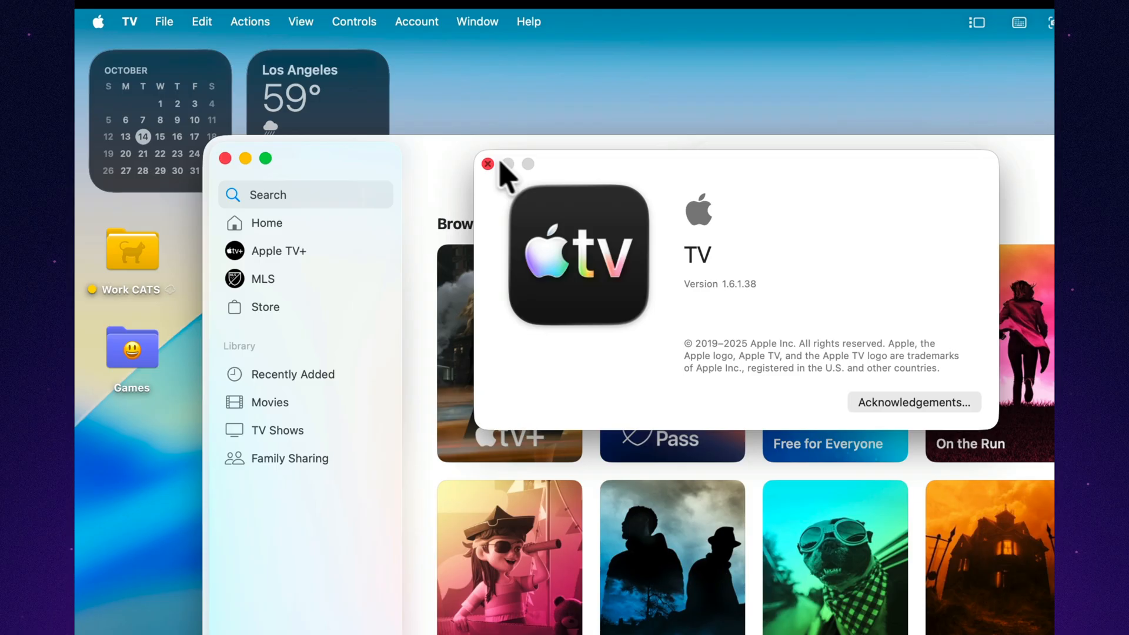
pyautogui.click(487, 164)
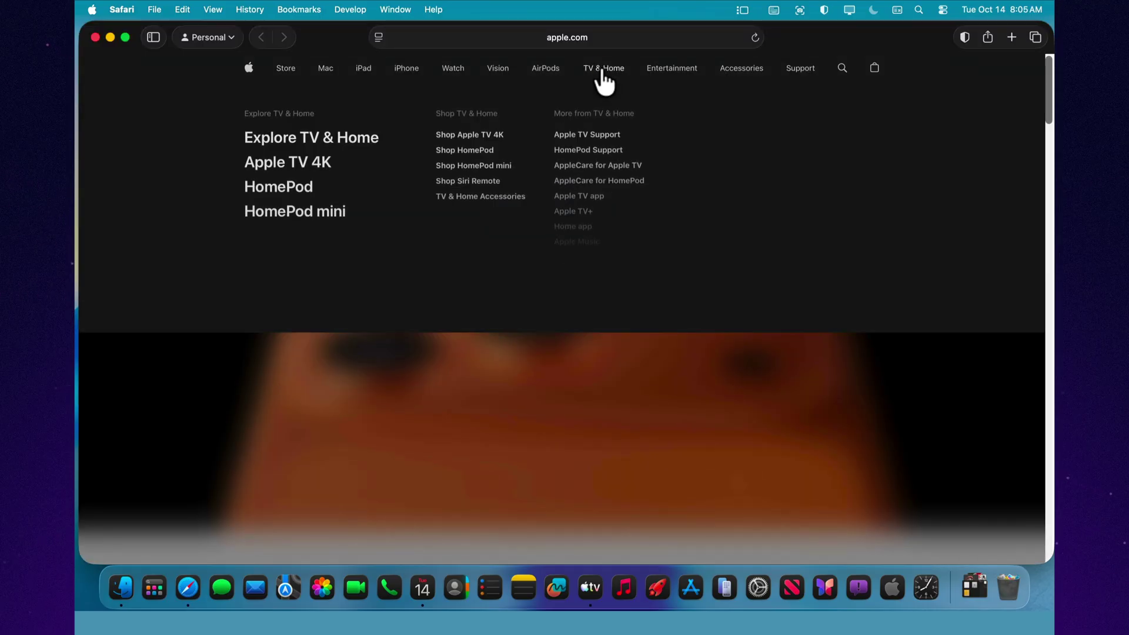
# View apple.com's TV & Home page, close Safari, then browse TV's Home, Apple TV+ and Search pages.
pyautogui.click(604, 69)
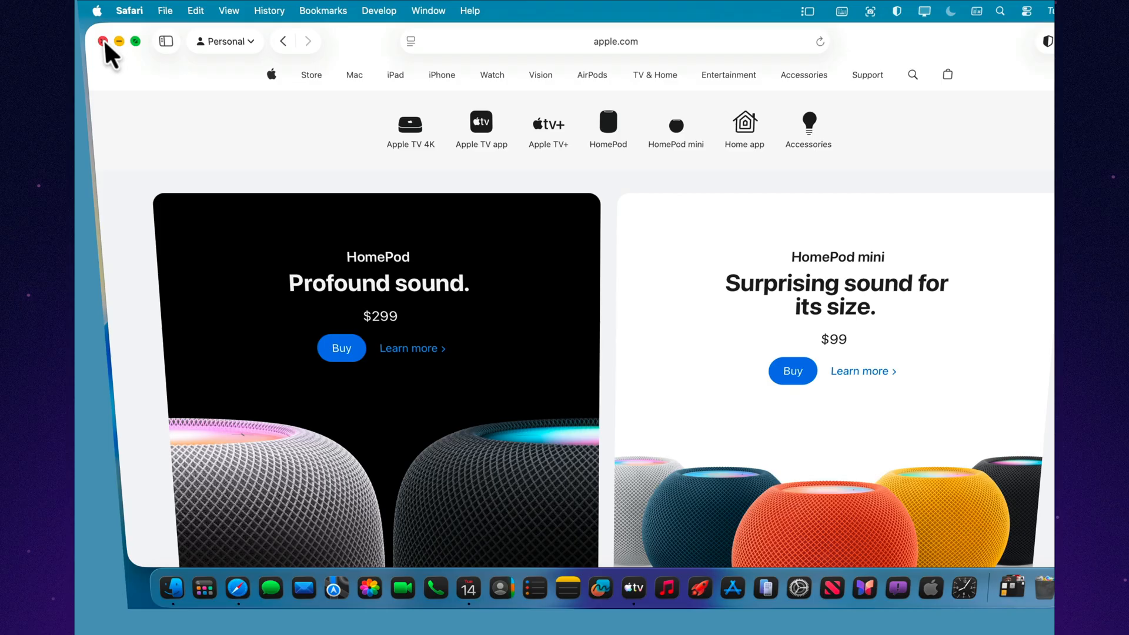
pyautogui.click(102, 41)
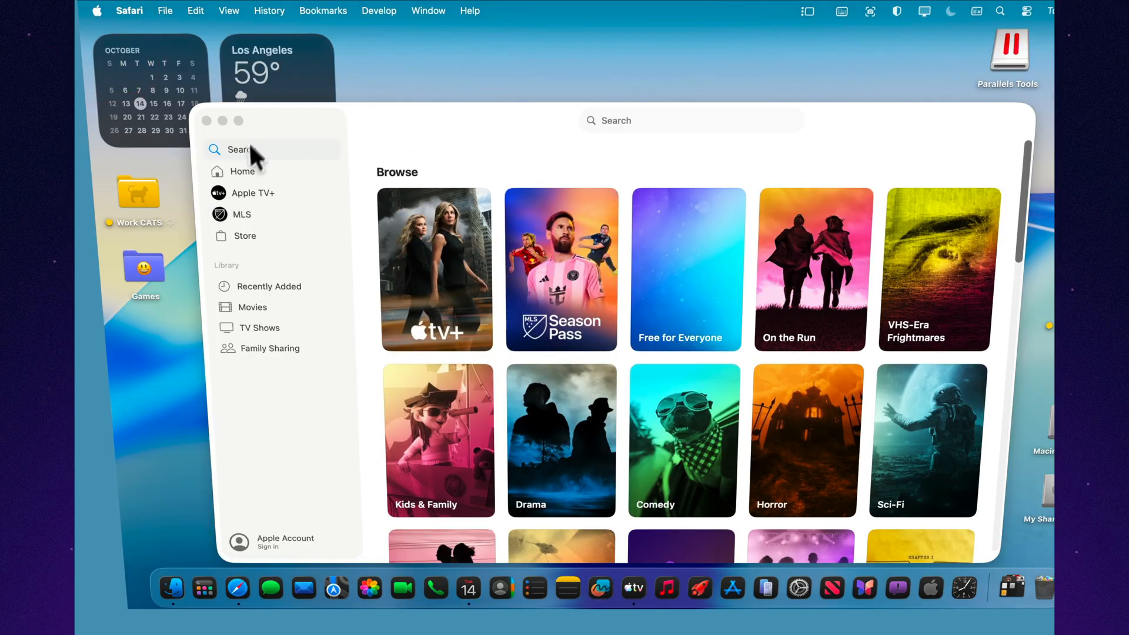
pyautogui.click(238, 165)
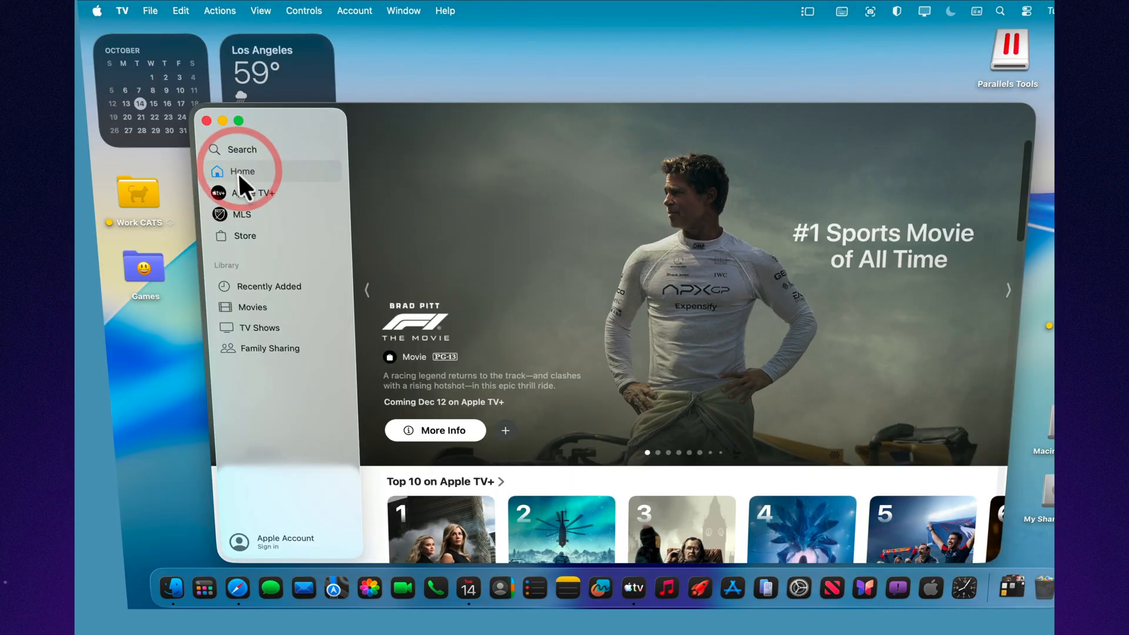
pyautogui.click(246, 188)
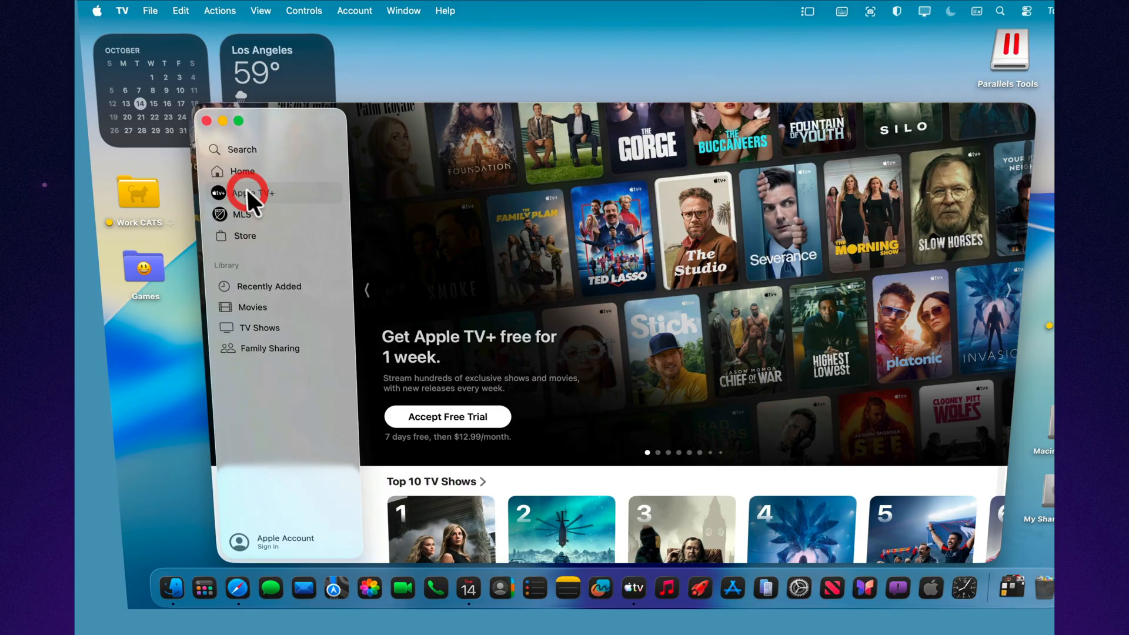
pyautogui.click(247, 148)
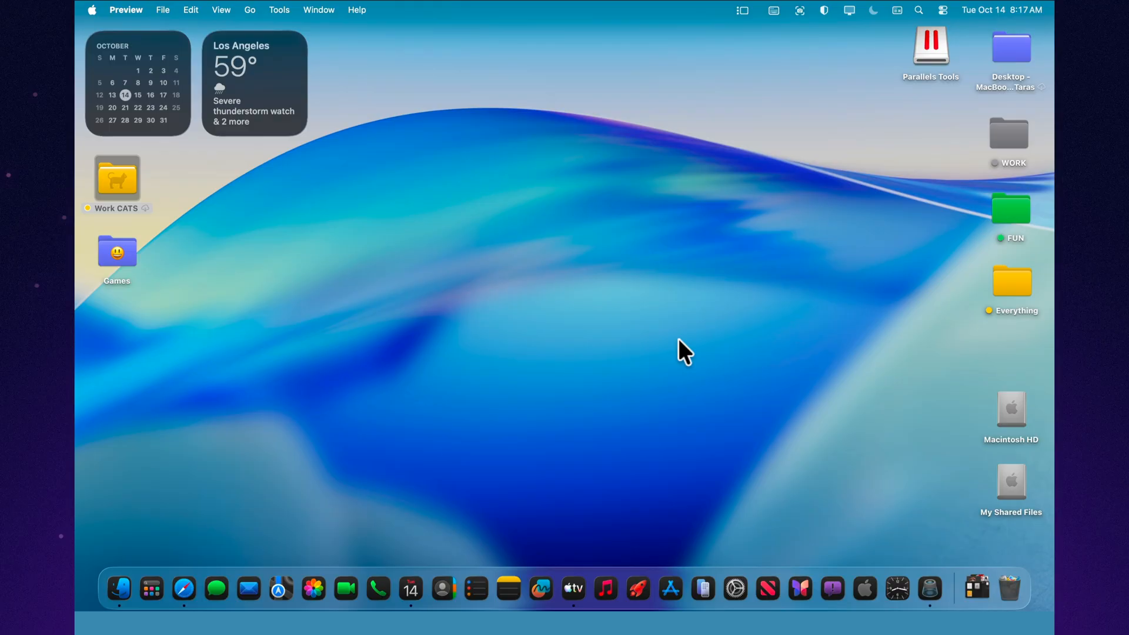
# Open images-2.jpeg from the Work CATS folder in Preview and try its Share options.
pyautogui.doubleClick(125, 175)
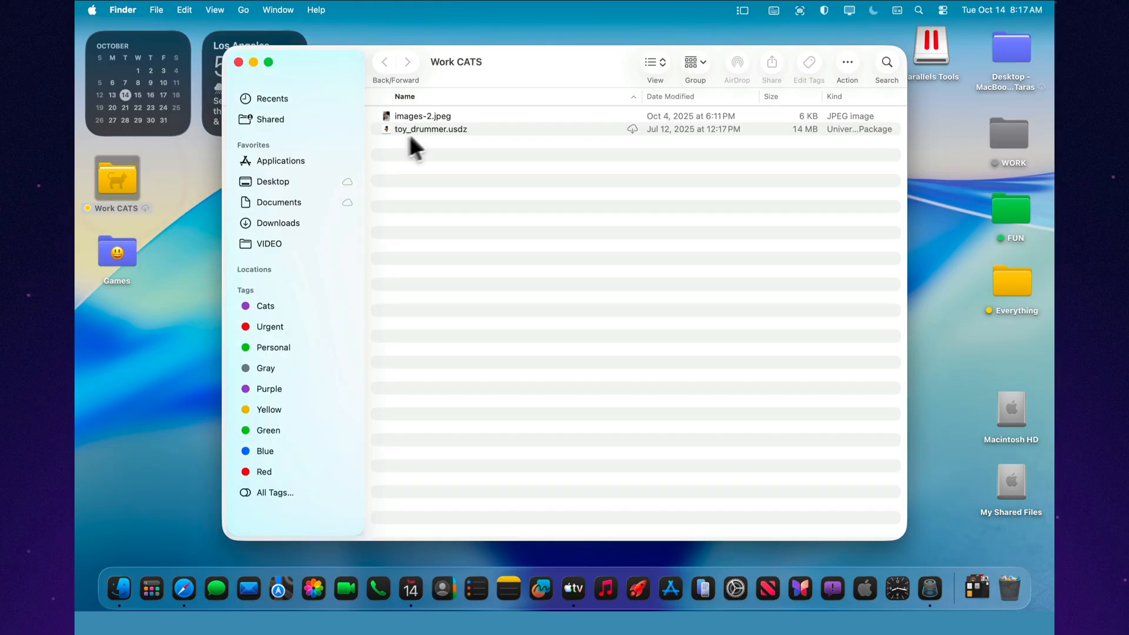
pyautogui.doubleClick(427, 116)
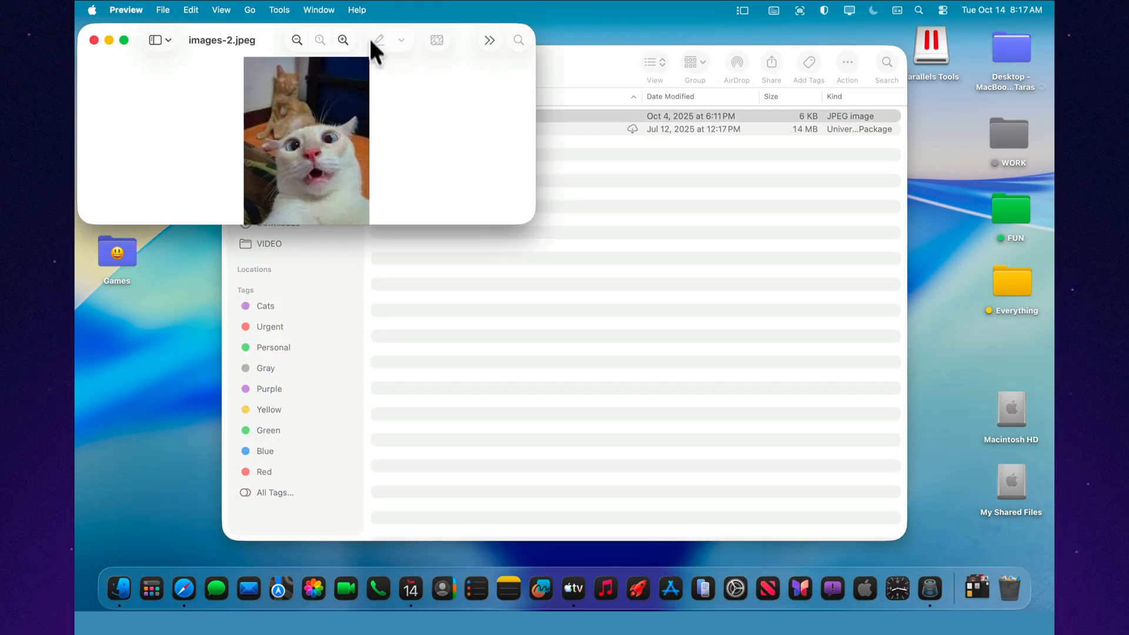
pyautogui.moveTo(429, 40); pyautogui.dragTo(697, 185)
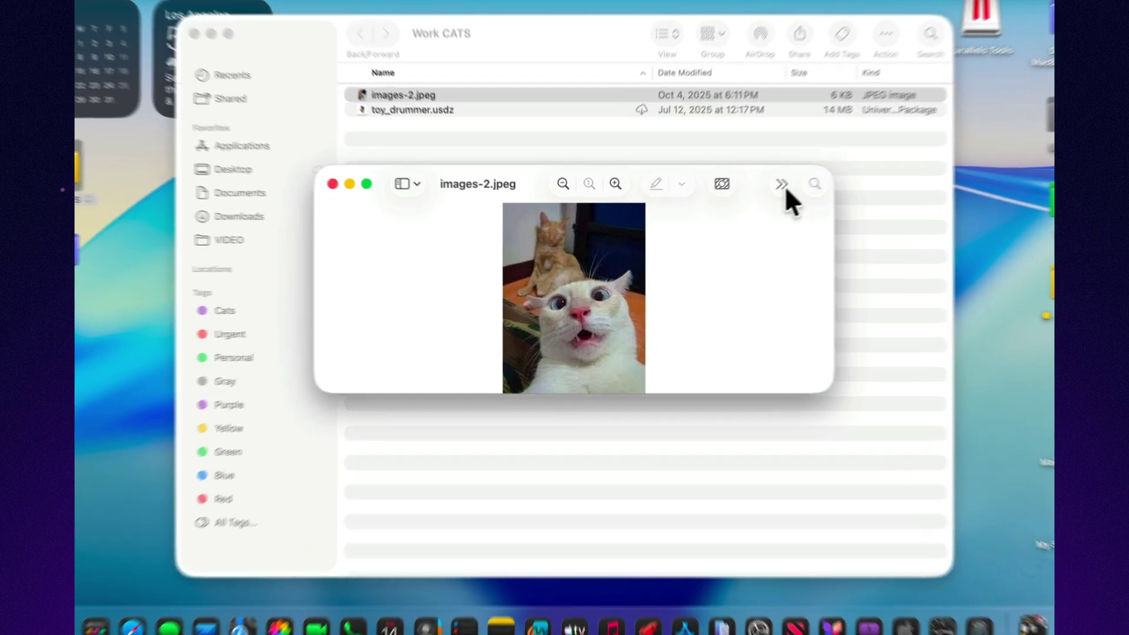
pyautogui.click(782, 184)
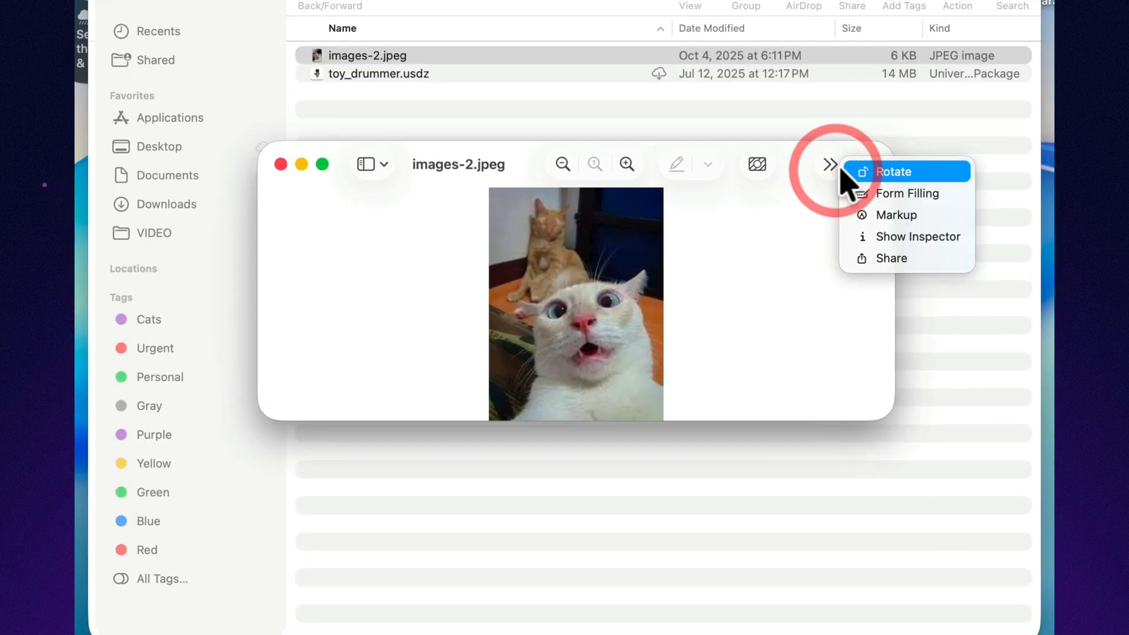
pyautogui.click(909, 261)
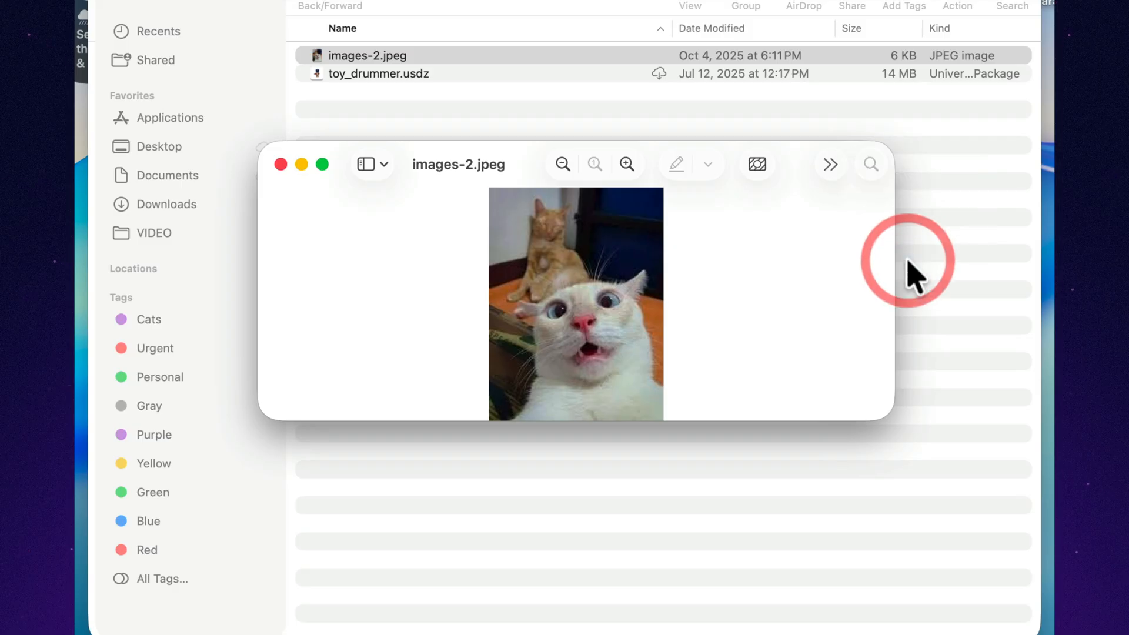
pyautogui.click(799, 266)
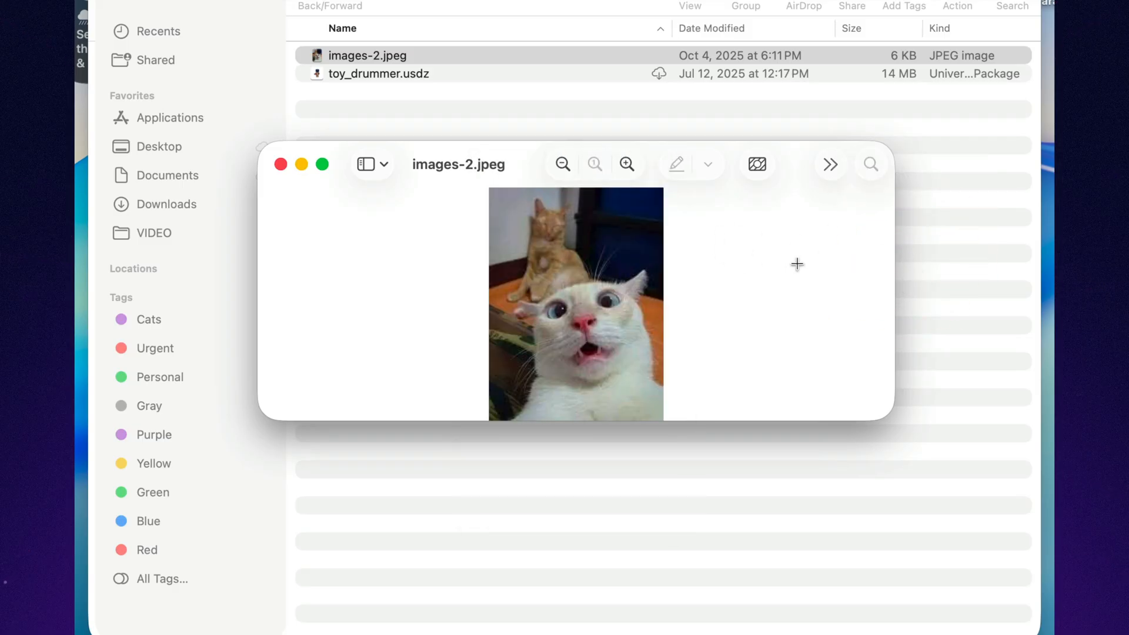
# Close the Preview and Finder windows and launch Safari.
pyautogui.click(281, 164)
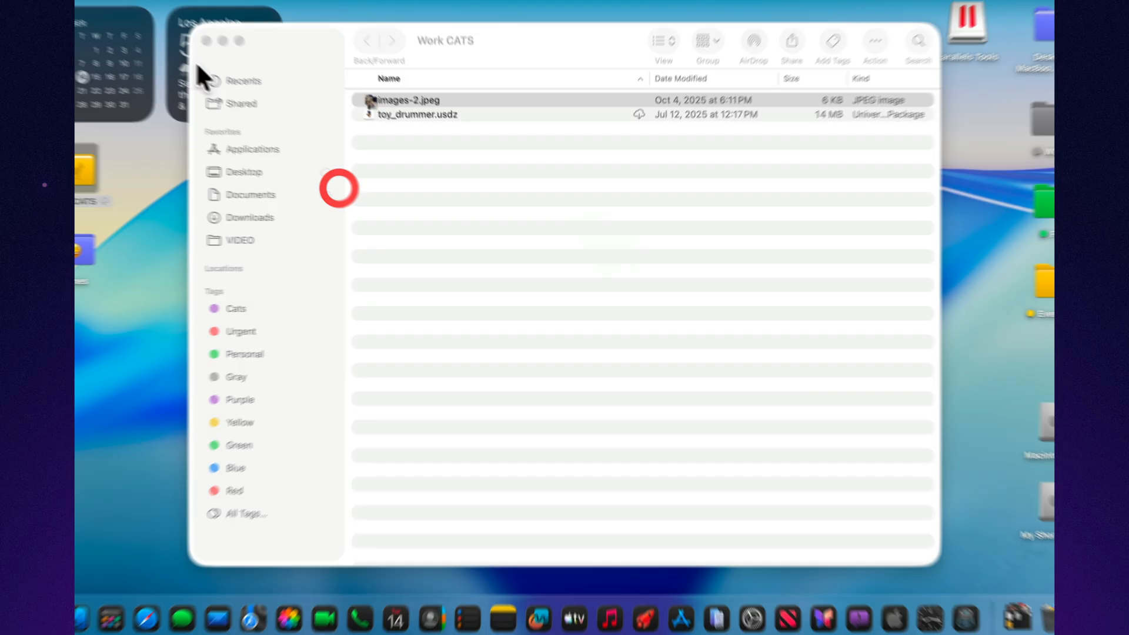
pyautogui.click(239, 61)
pyautogui.click(184, 587)
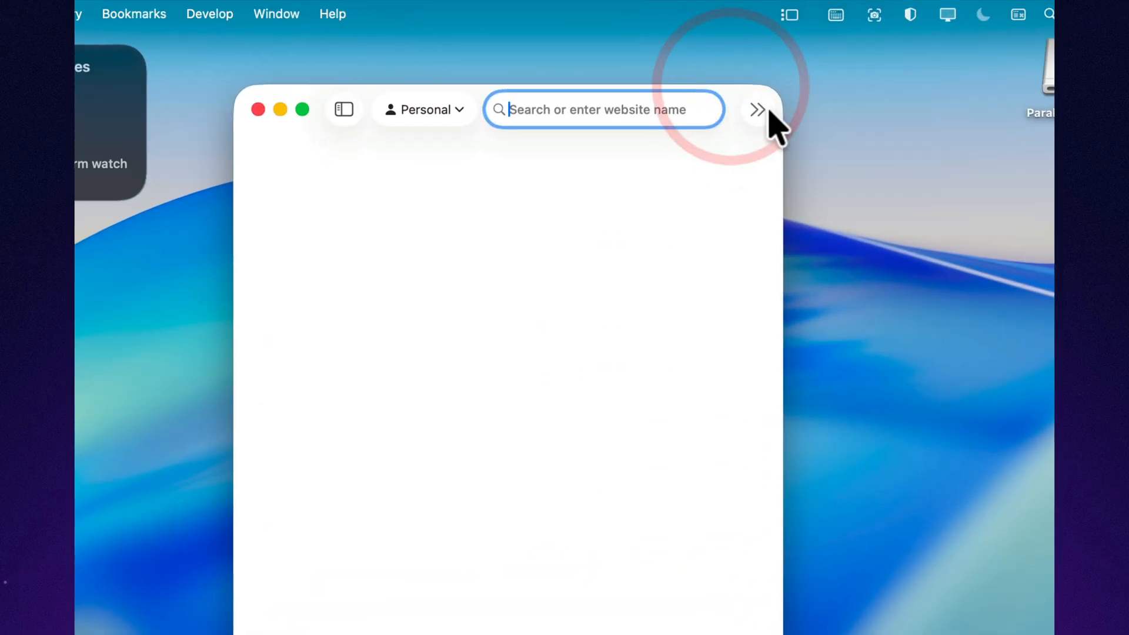
pyautogui.click(717, 70)
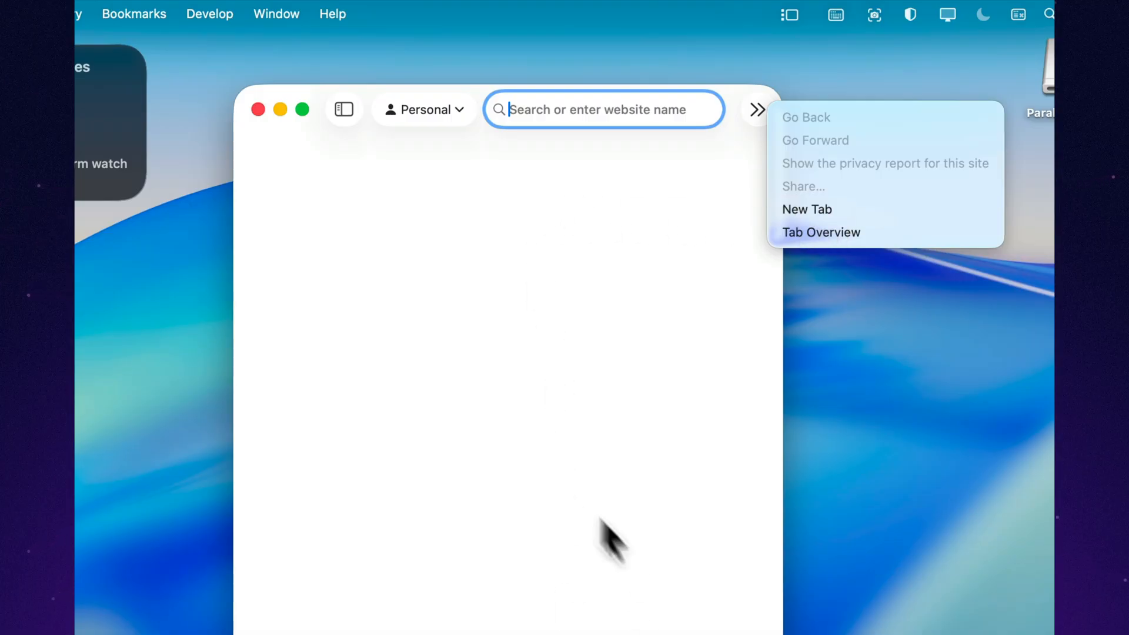
pyautogui.click(578, 476)
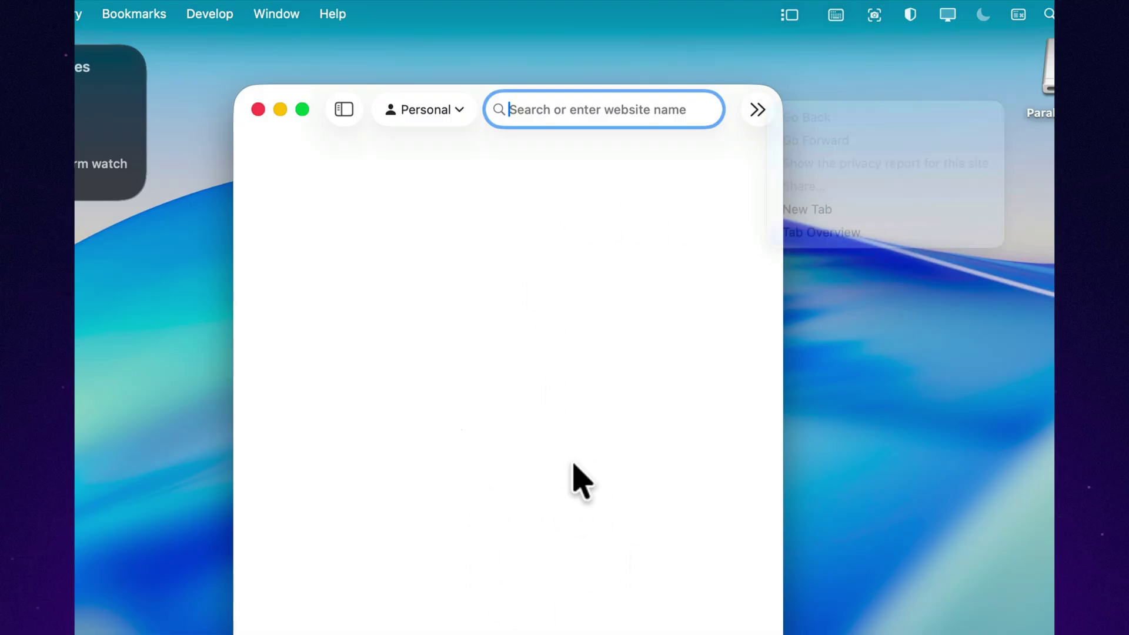
pyautogui.click(258, 110)
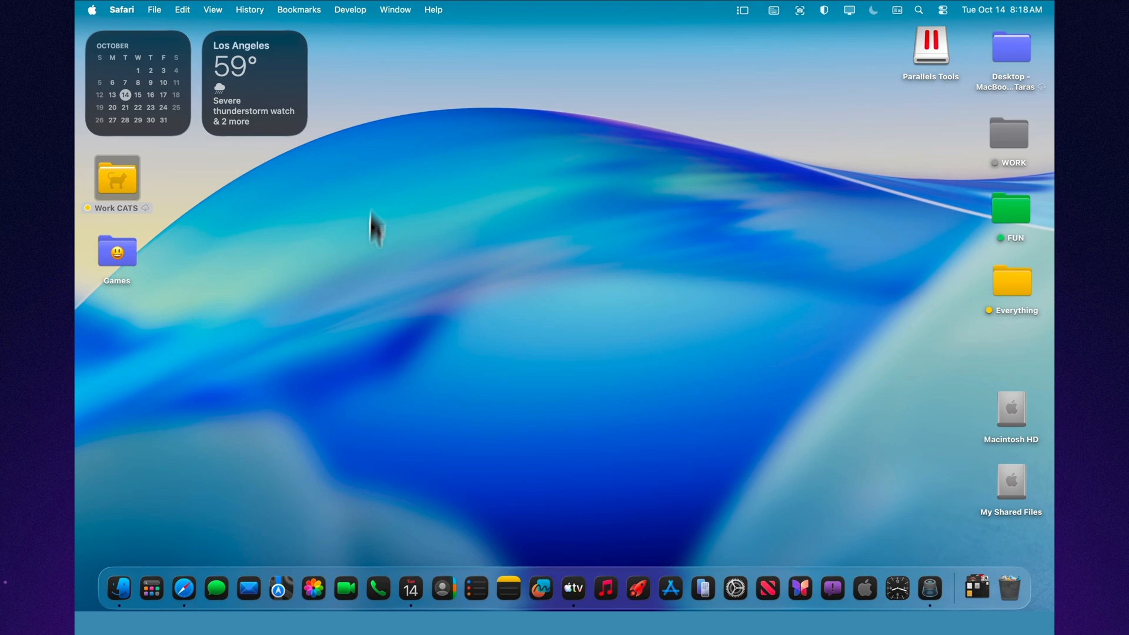
# Return to the desktop, then open System Settings and switch to Finder.
pyautogui.click(121, 249)
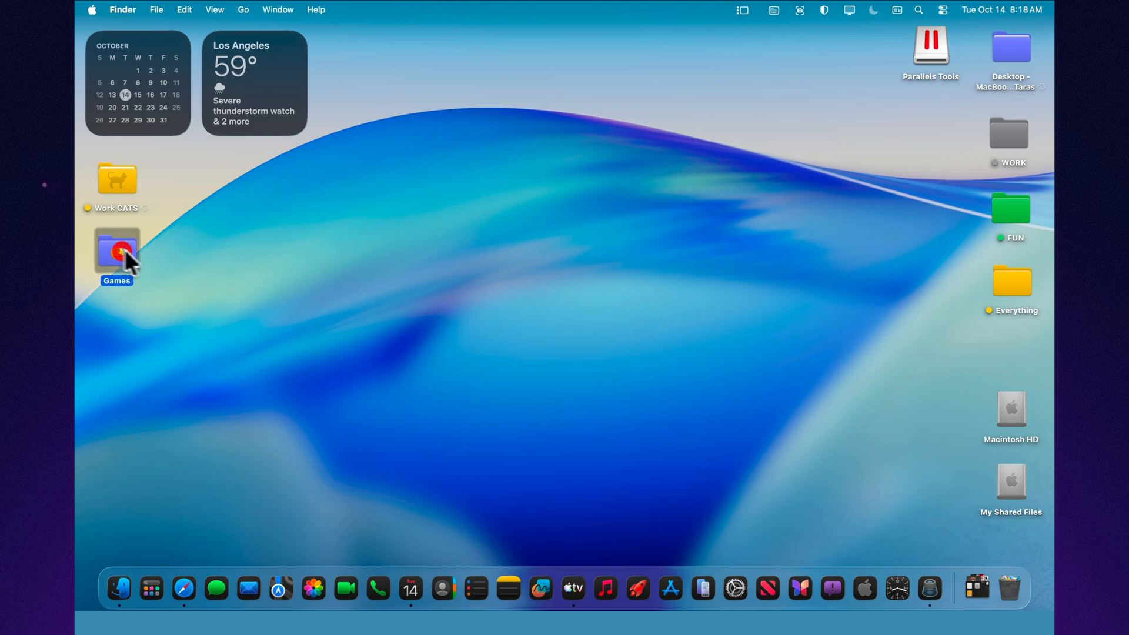
pyautogui.click(369, 312)
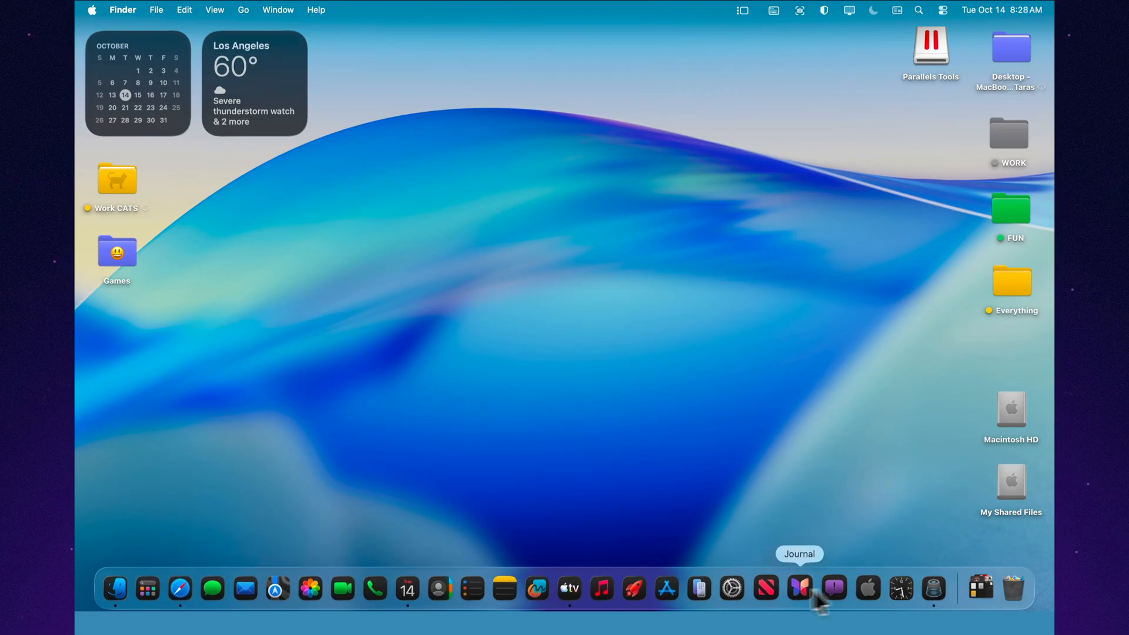
pyautogui.click(735, 588)
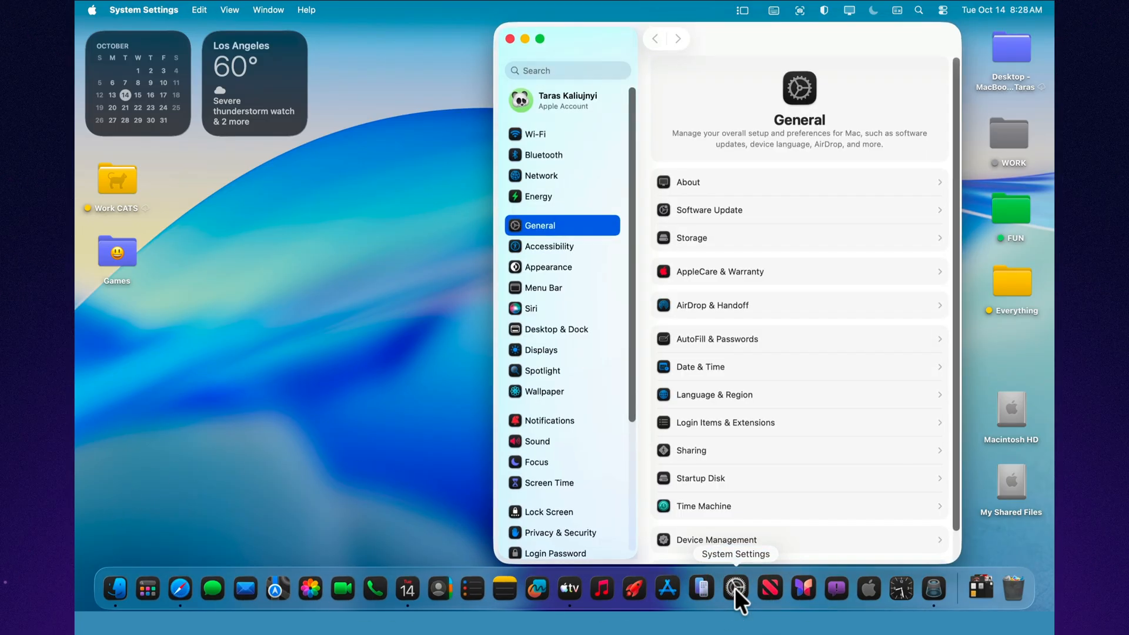
pyautogui.moveTo(631, 211)
pyautogui.mouseDown()
pyautogui.moveTo(637, 370)
pyautogui.moveTo(608, 161)
pyautogui.mouseUp()
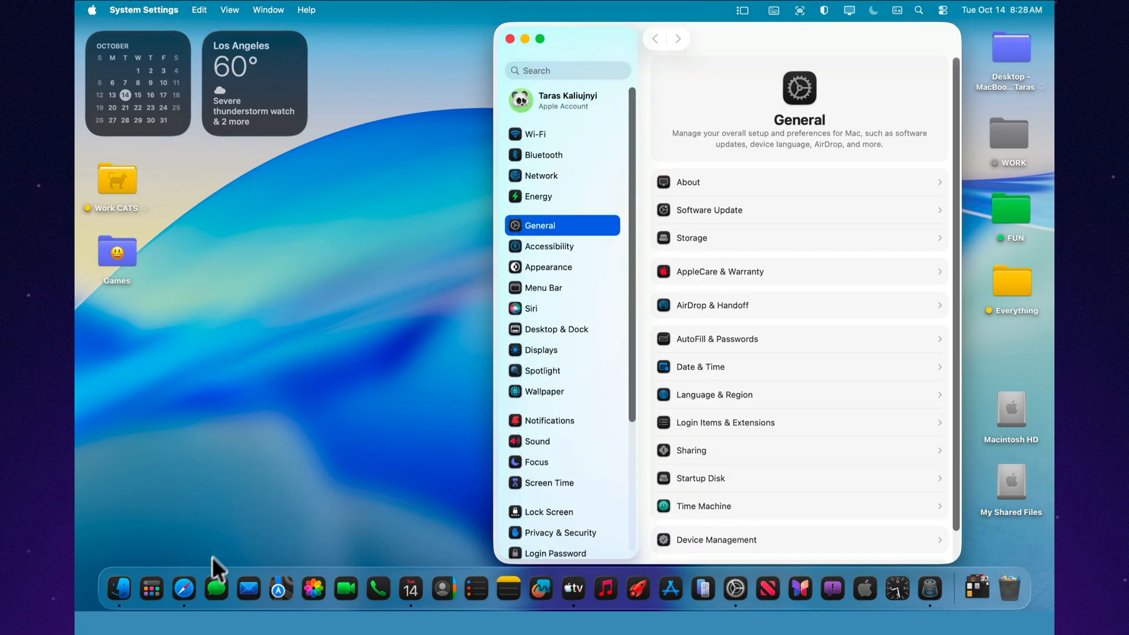
pyautogui.click(113, 590)
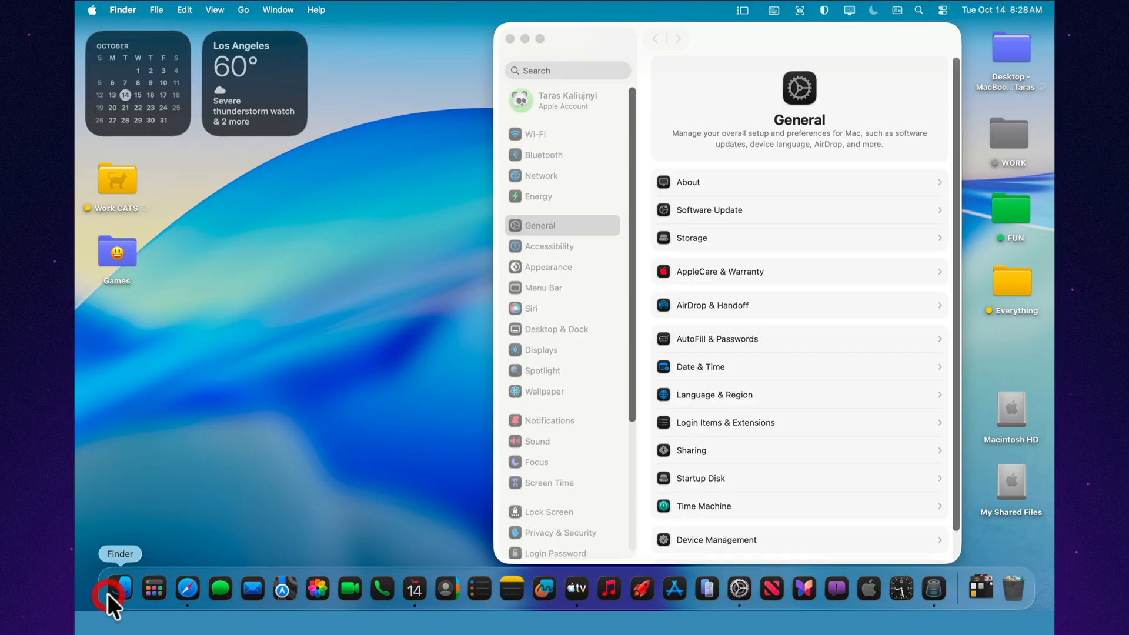
pyautogui.moveTo(416, 259)
pyautogui.mouseDown()
pyautogui.moveTo(421, 388)
pyautogui.moveTo(415, 203)
pyautogui.mouseUp()
pyautogui.moveTo(932, 234)
pyautogui.mouseDown()
pyautogui.moveTo(936, 348)
pyautogui.moveTo(925, 196)
pyautogui.mouseUp()
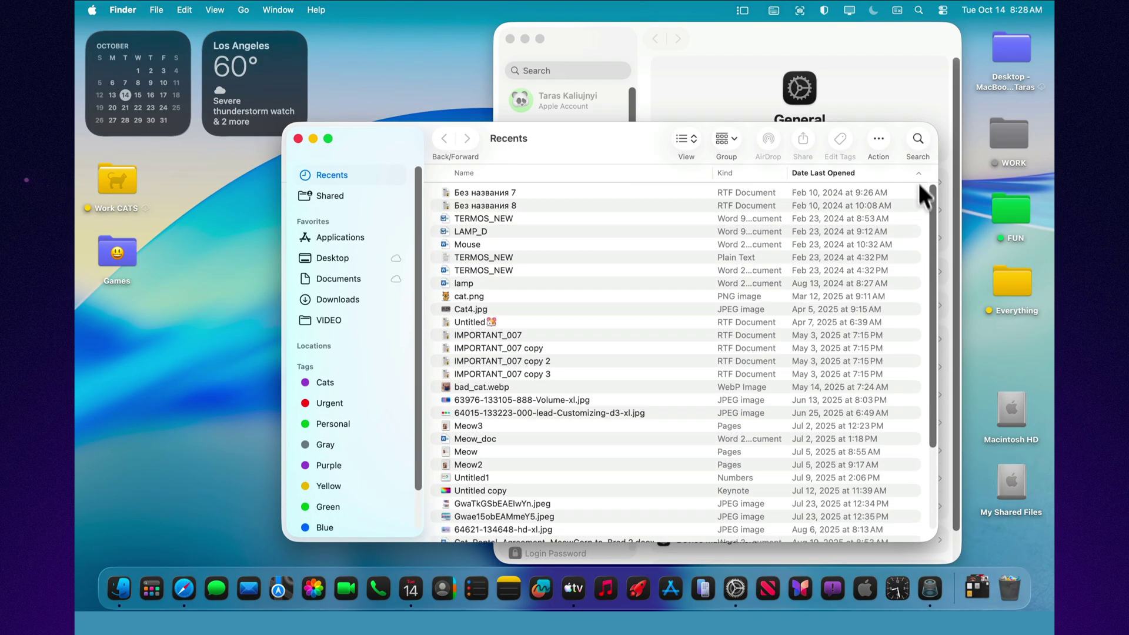
# Raise the volume slightly in Control Center, dismiss it and open Notes.
pyautogui.click(949, 10)
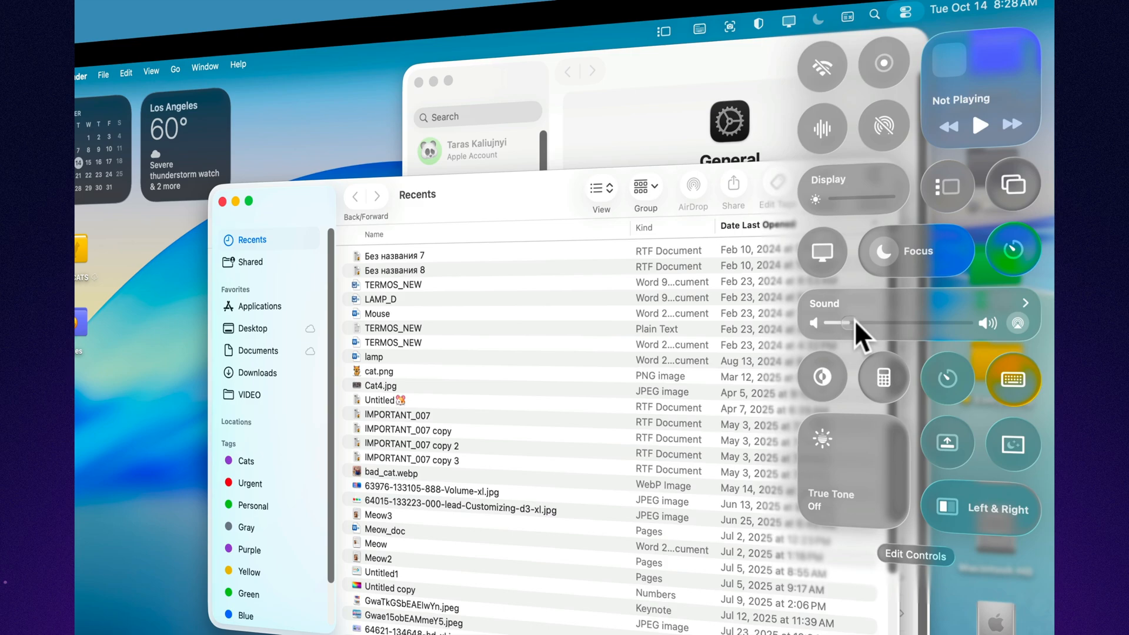
pyautogui.click(908, 320)
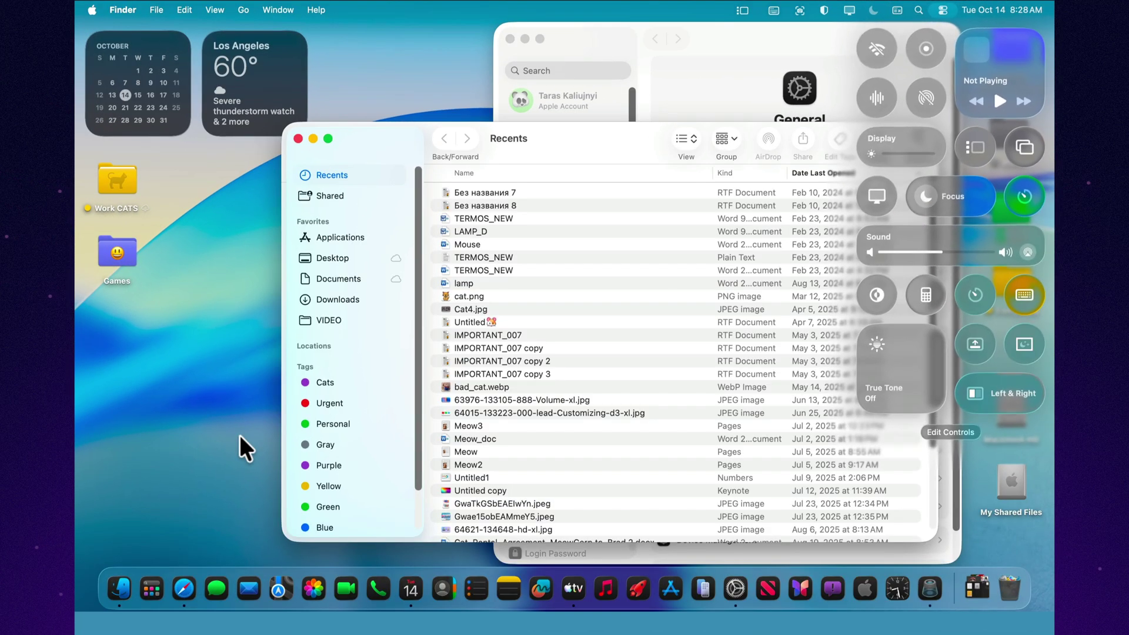
pyautogui.click(244, 433)
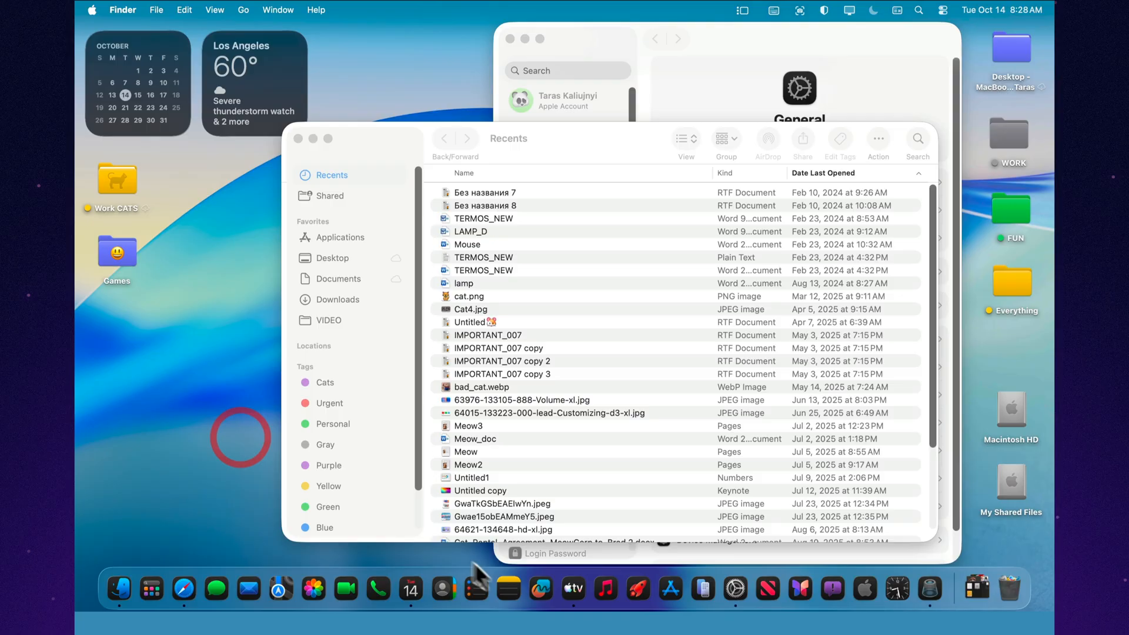
pyautogui.click(507, 587)
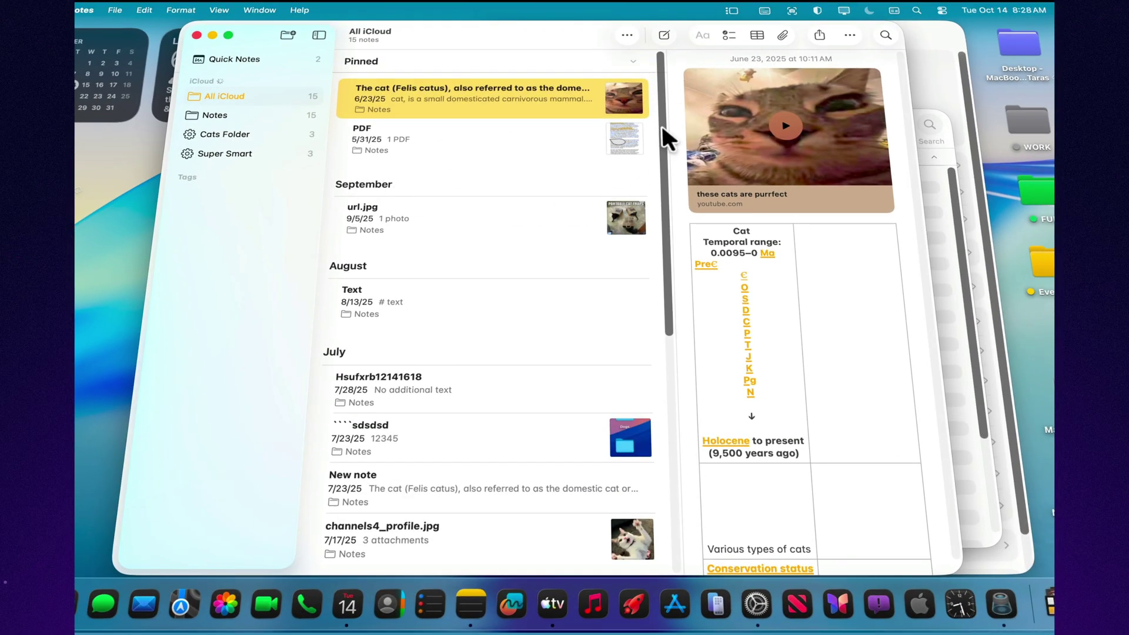
pyautogui.scroll(-5, 617, 265)
pyautogui.scroll(5, 618, 265)
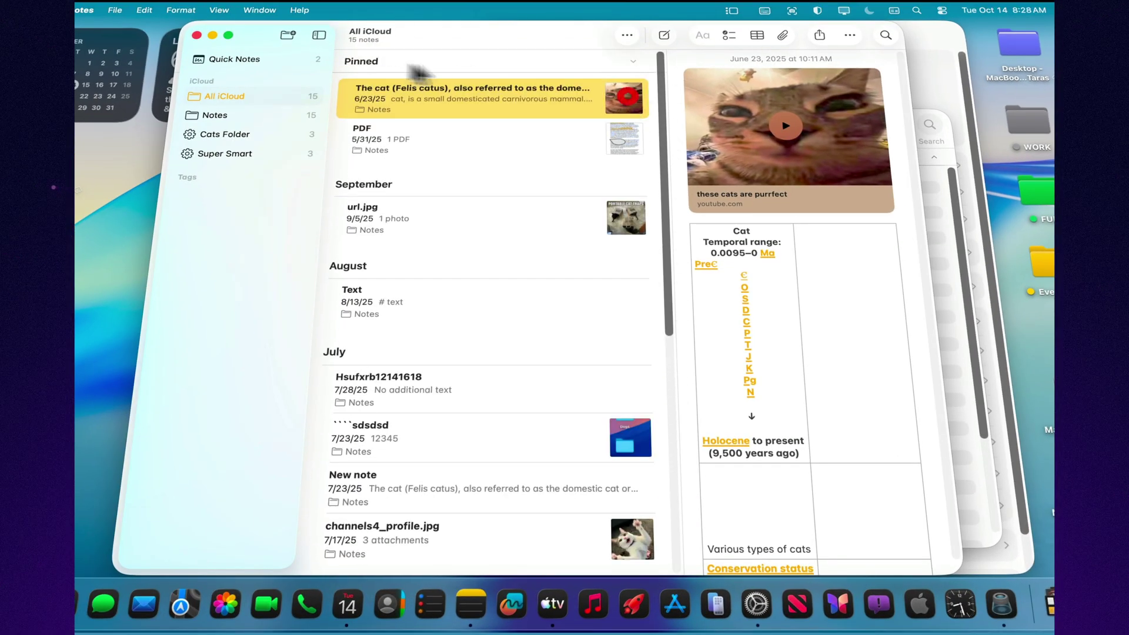
# Minimize and restore Notes, then close Notes, the Finder window and System Settings.
pyautogui.click(215, 35)
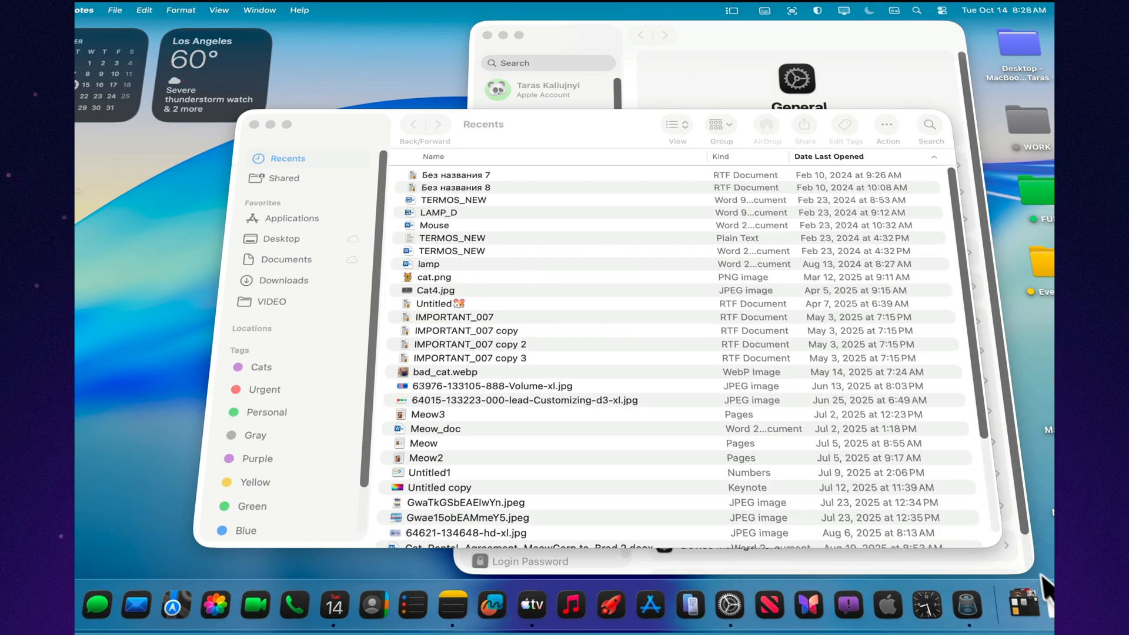
pyautogui.click(1046, 600)
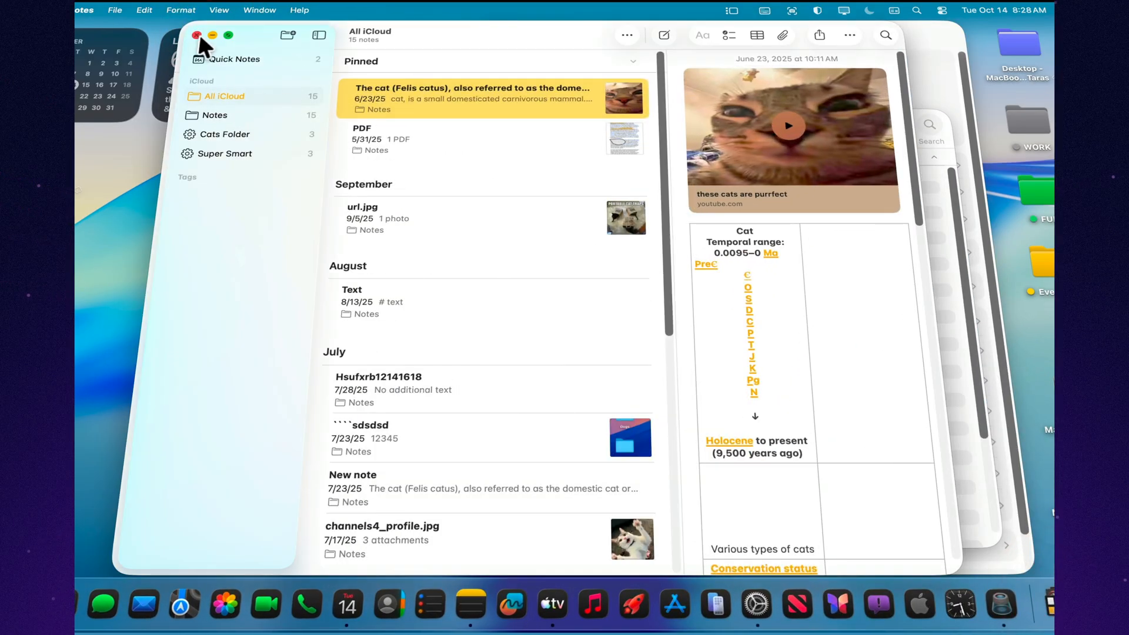
pyautogui.click(198, 34)
pyautogui.click(256, 128)
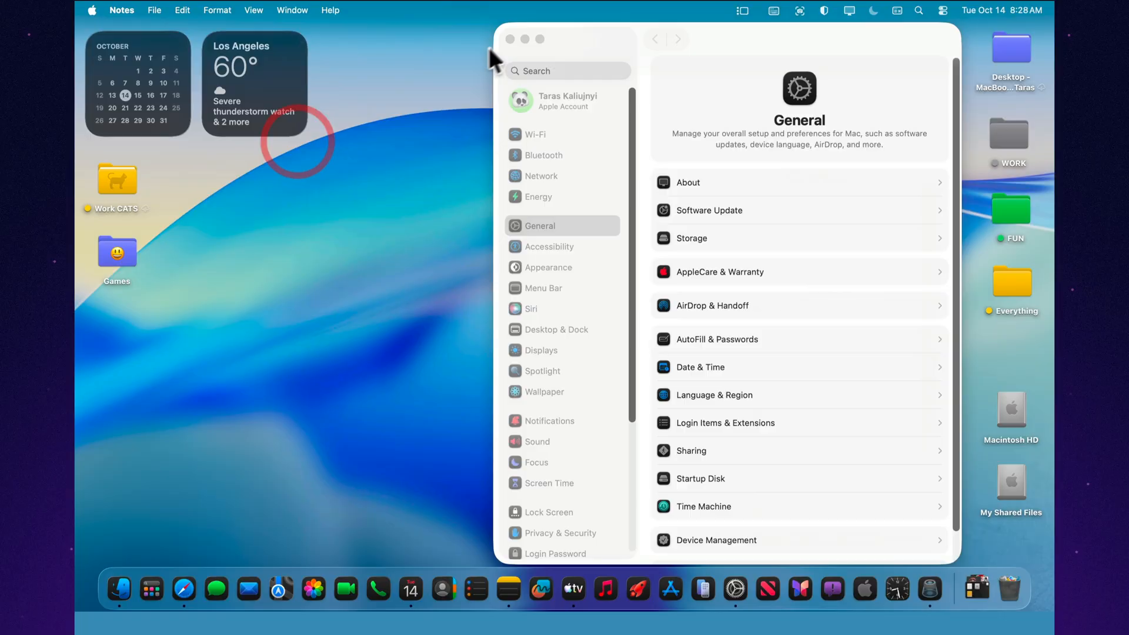
pyautogui.click(511, 39)
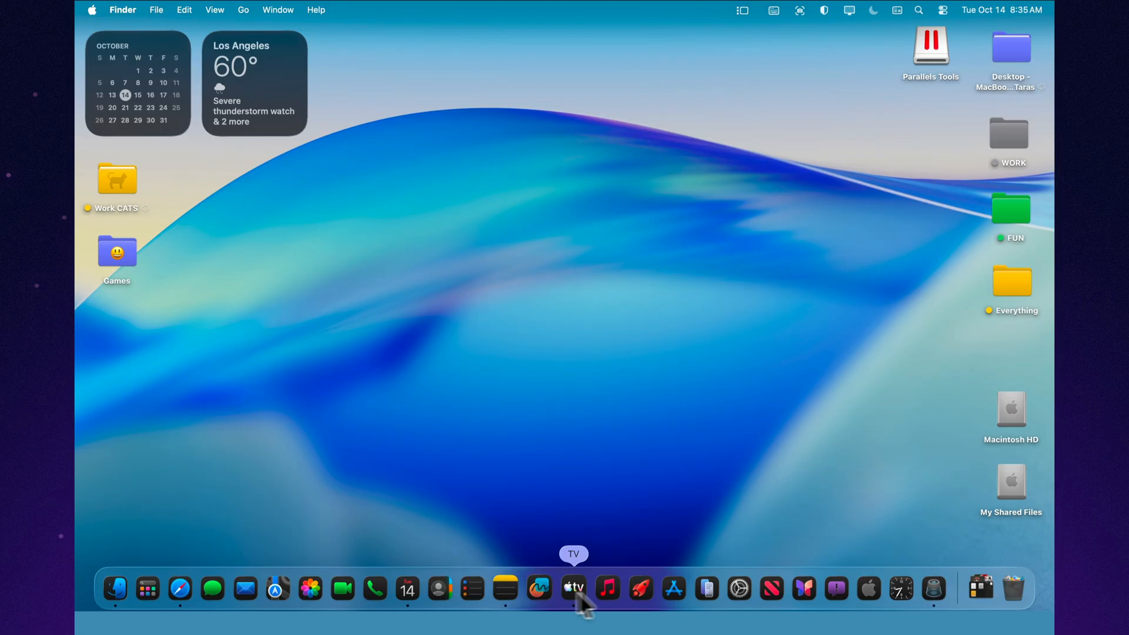
pyautogui.click(896, 588)
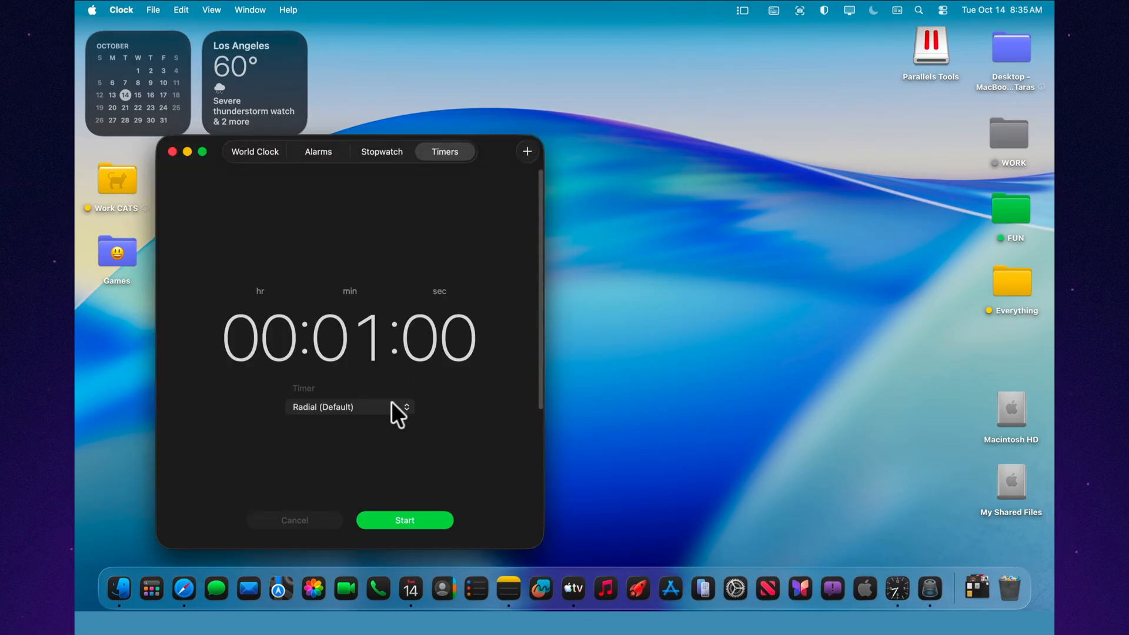
pyautogui.click(388, 409)
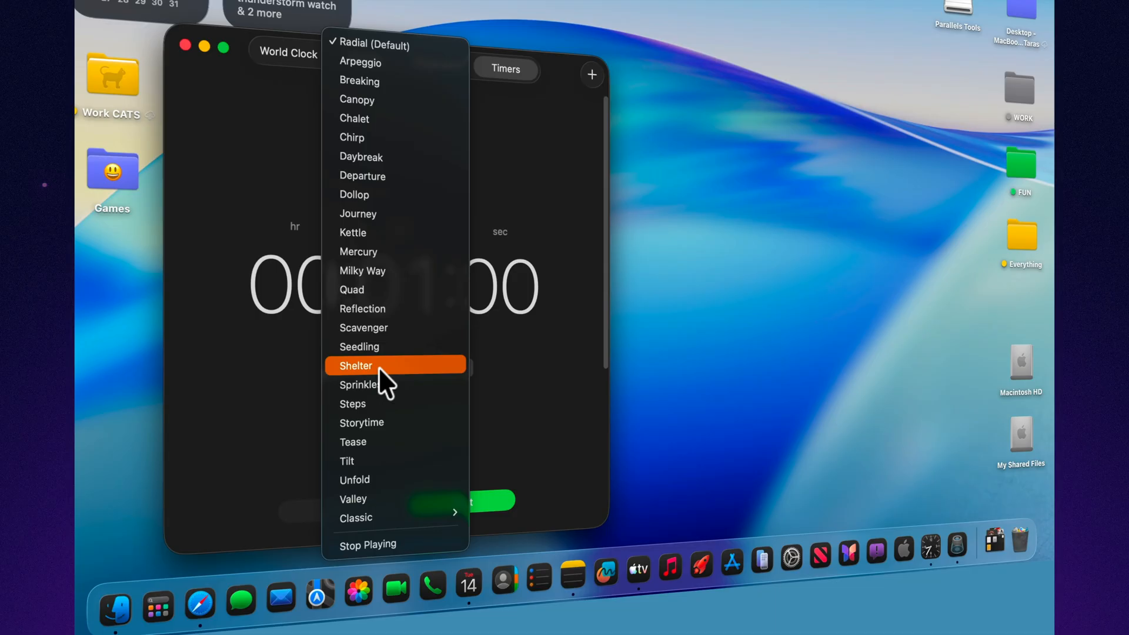
pyautogui.click(566, 414)
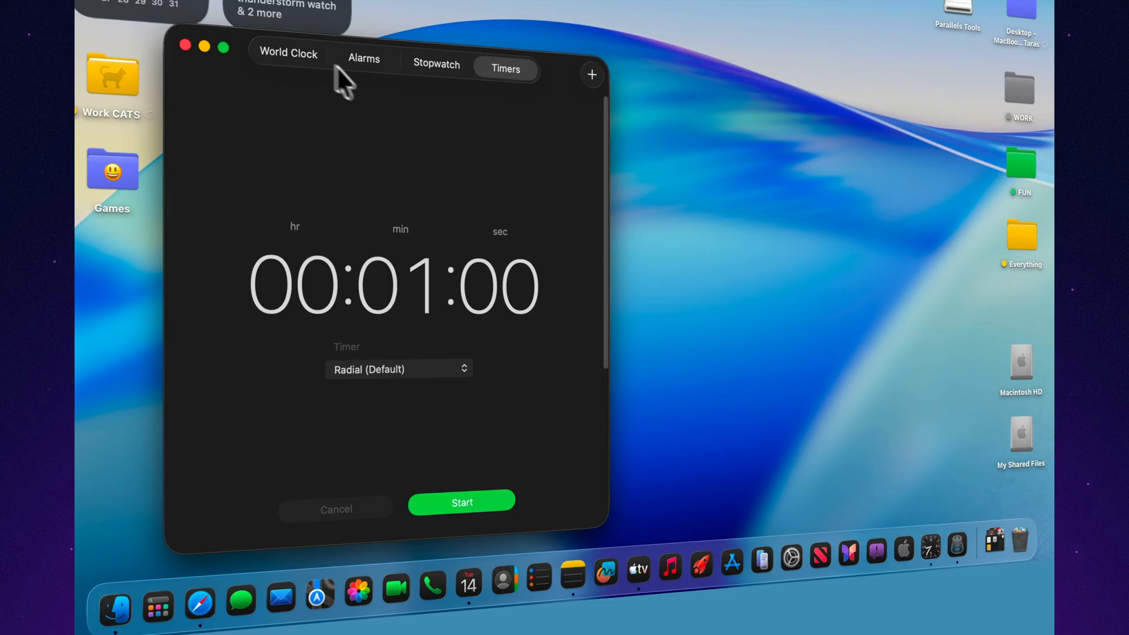
pyautogui.click(185, 45)
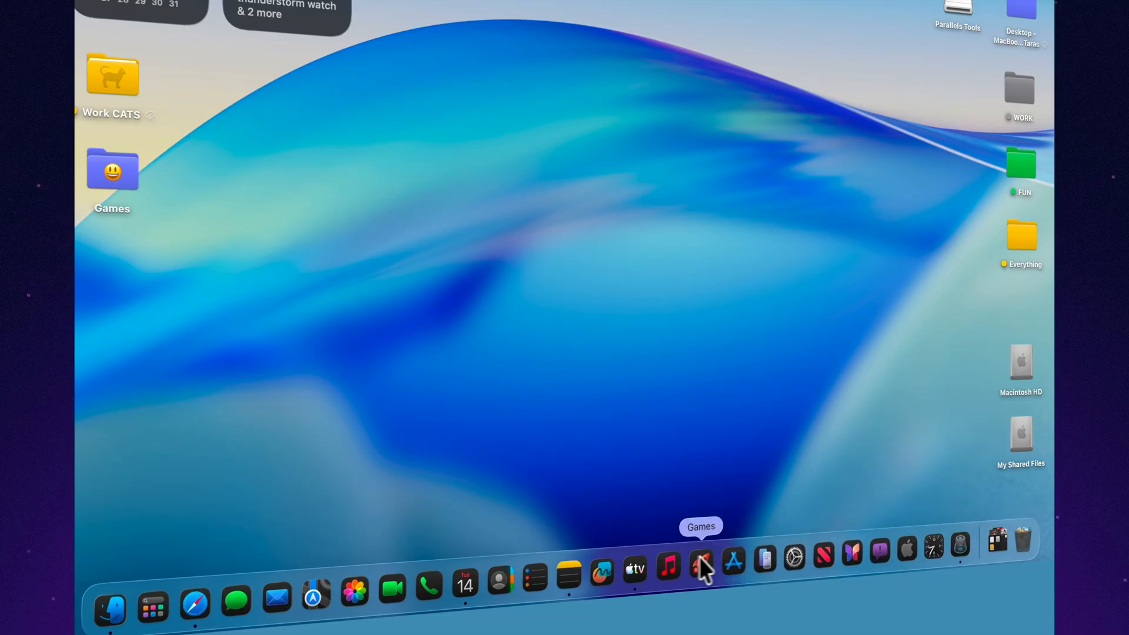
pyautogui.click(634, 569)
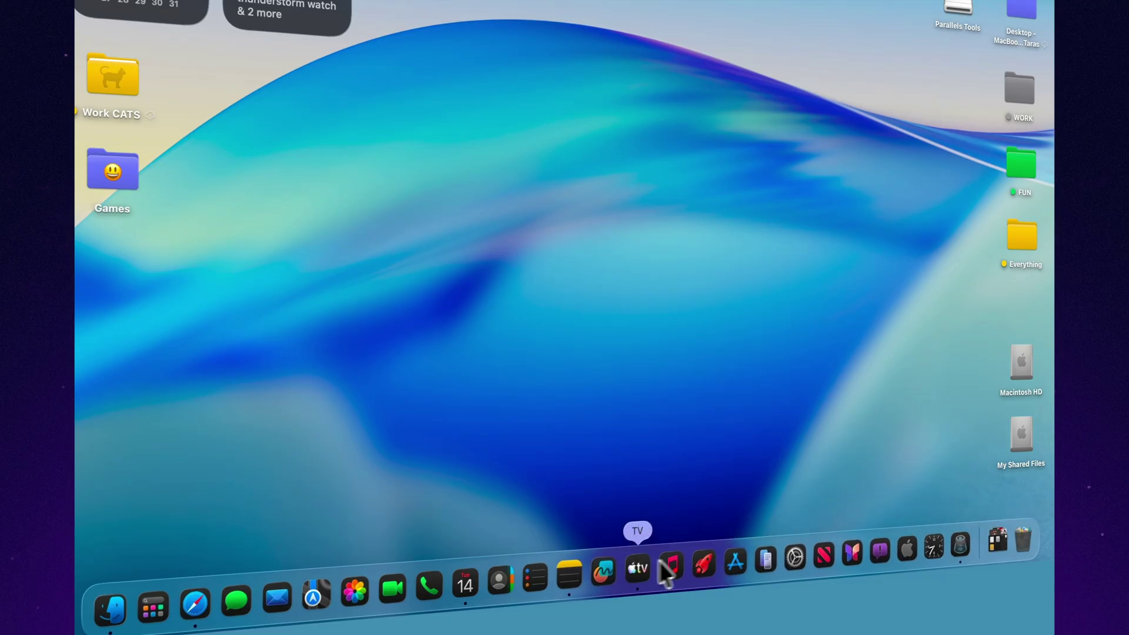
pyautogui.click(728, 558)
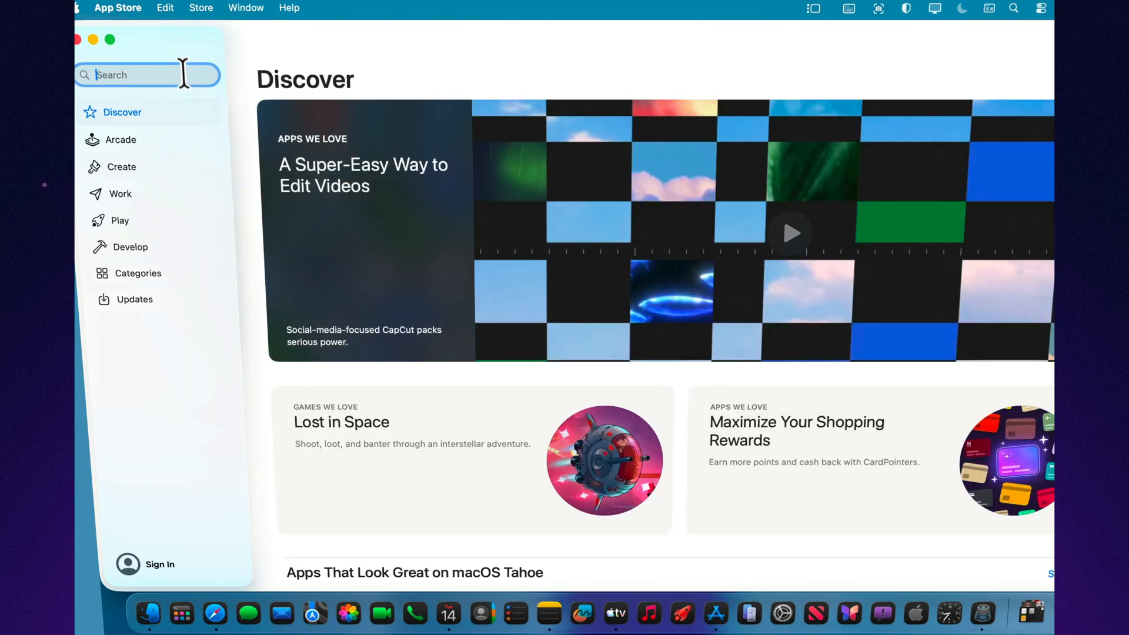
pyautogui.write('123')
pyautogui.press('Return')
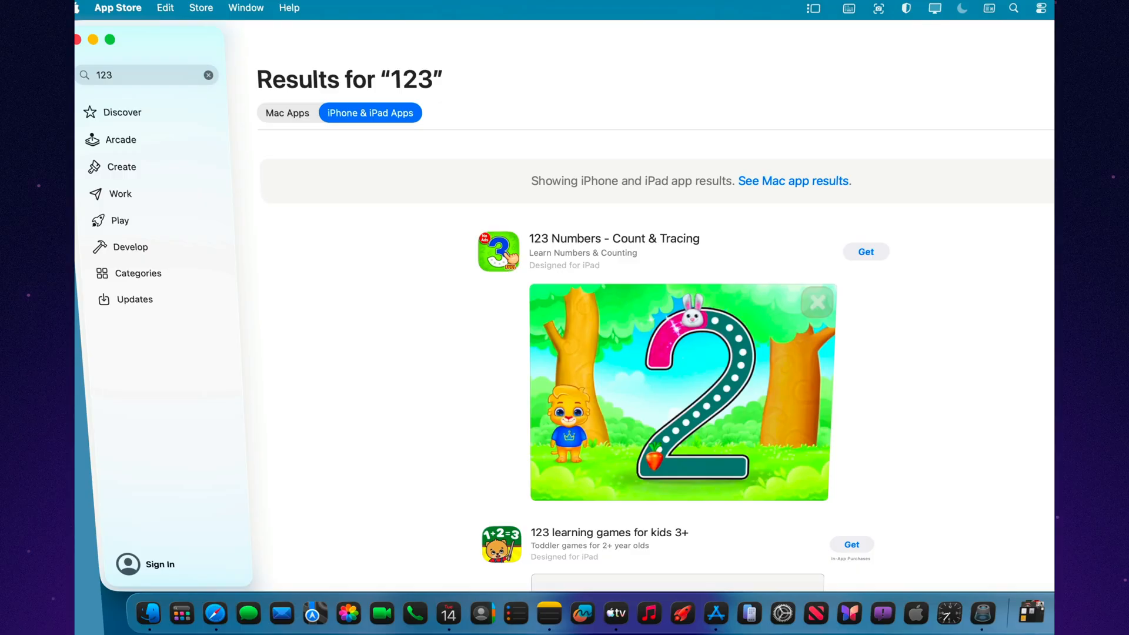
pyautogui.scroll(-3, 599, 370)
pyautogui.scroll(-5, 670, 400)
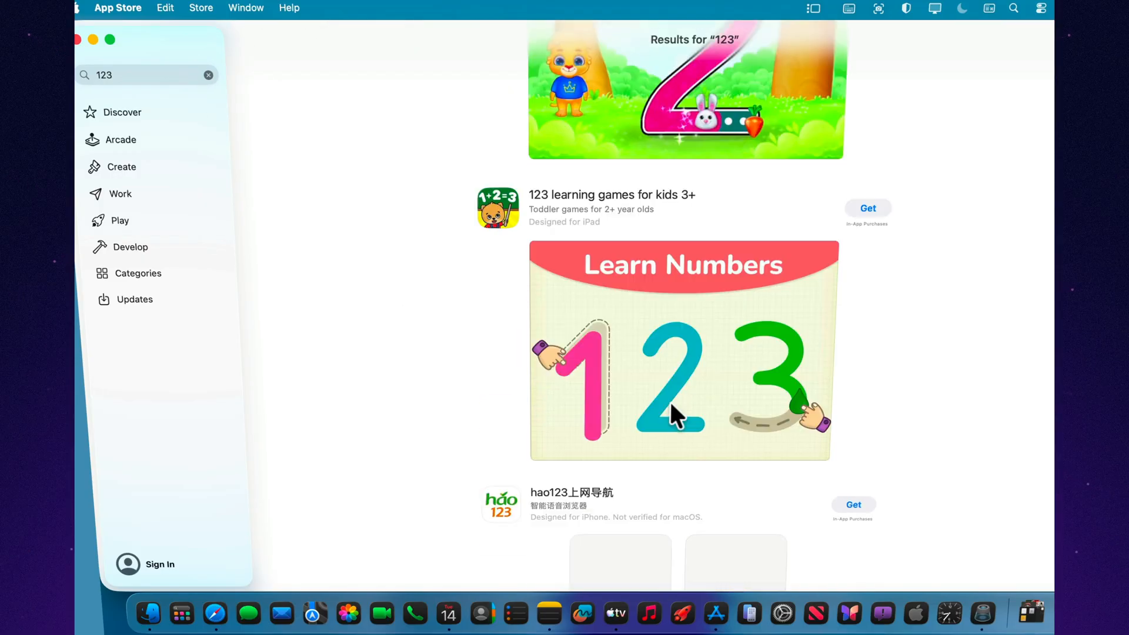
pyautogui.scroll(-4, 669, 400)
pyautogui.scroll(-5, 491, 294)
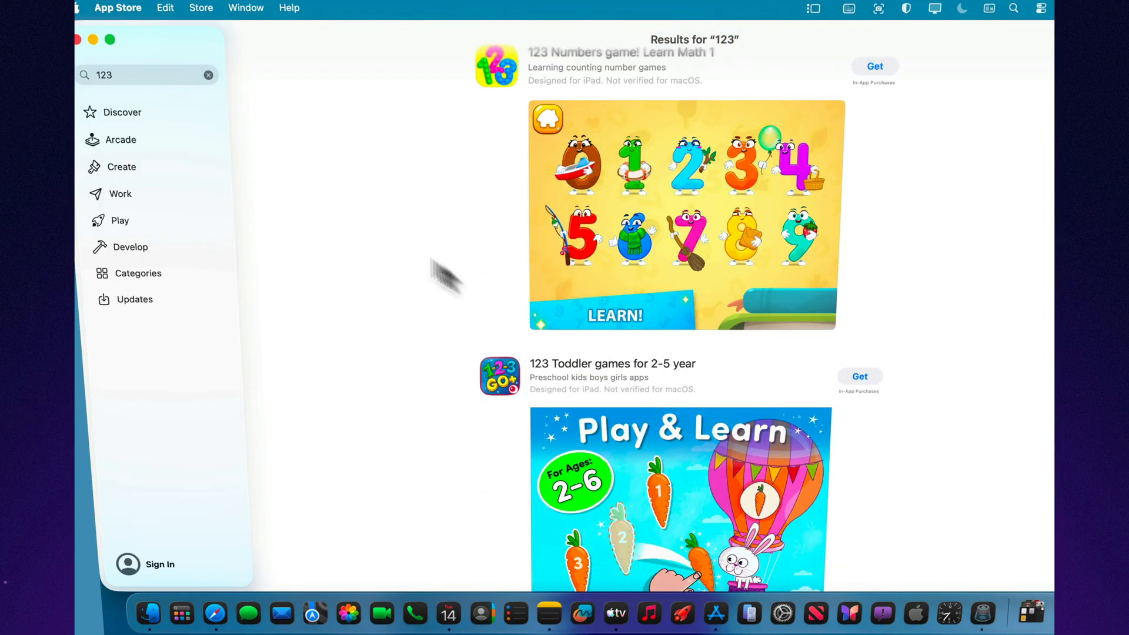
pyautogui.click(147, 76)
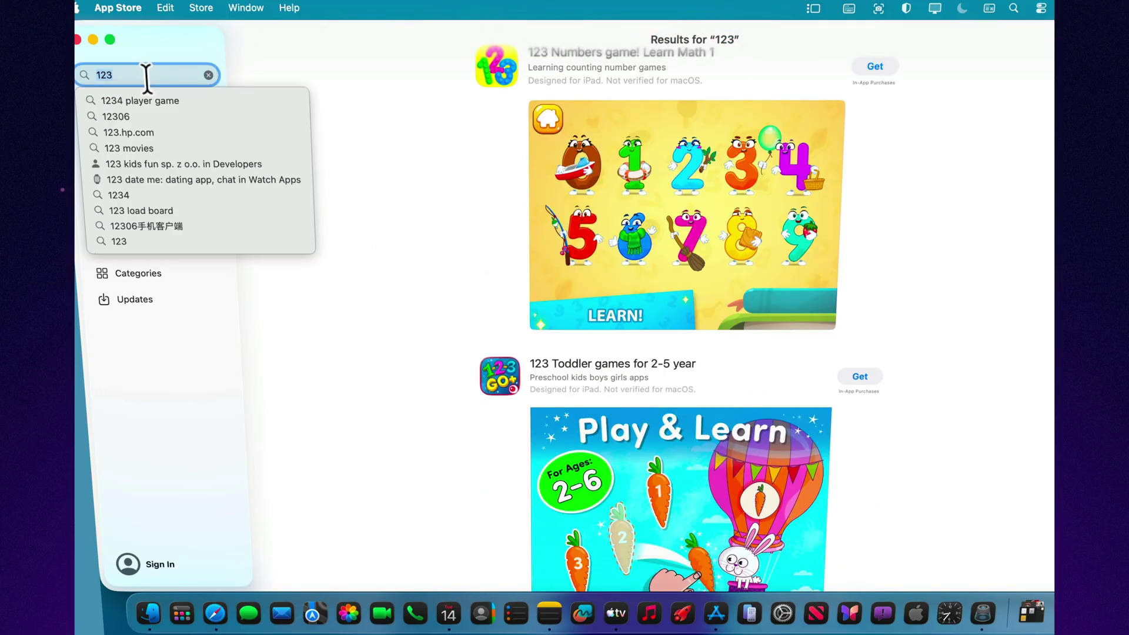
pyautogui.click(129, 149)
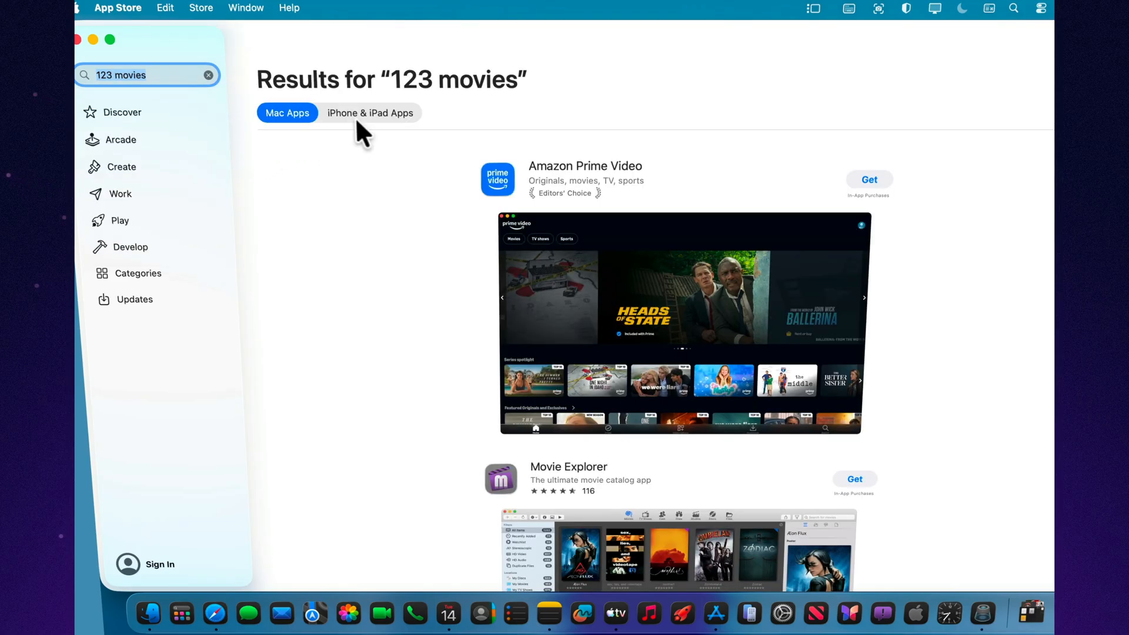
pyautogui.click(369, 113)
pyautogui.click(121, 139)
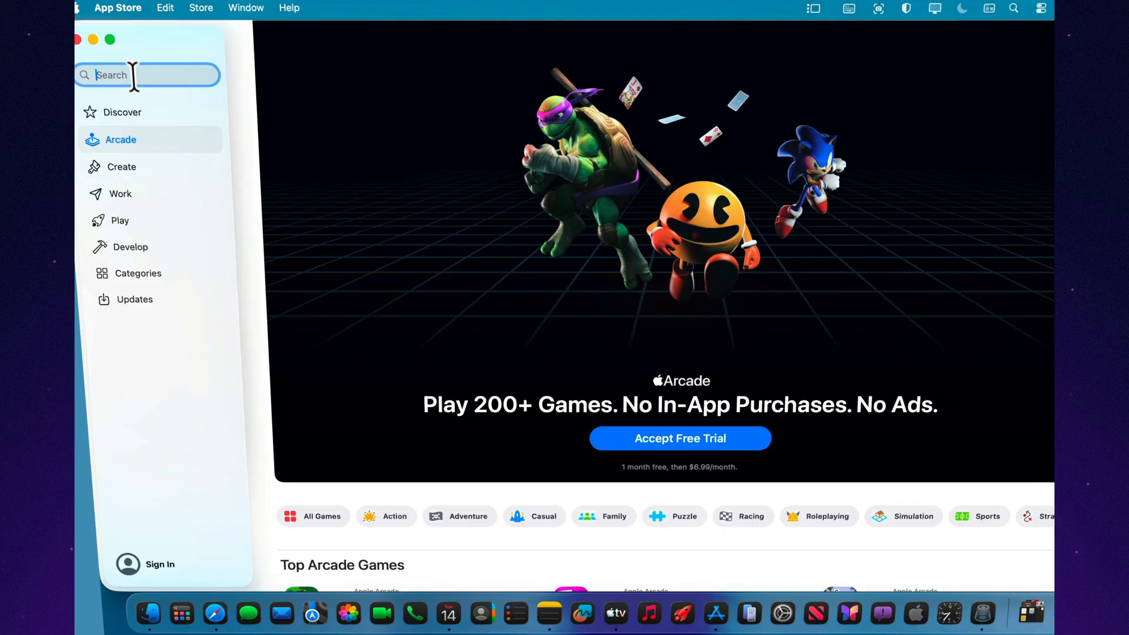
pyautogui.write('gmae')
pyautogui.press('Return')
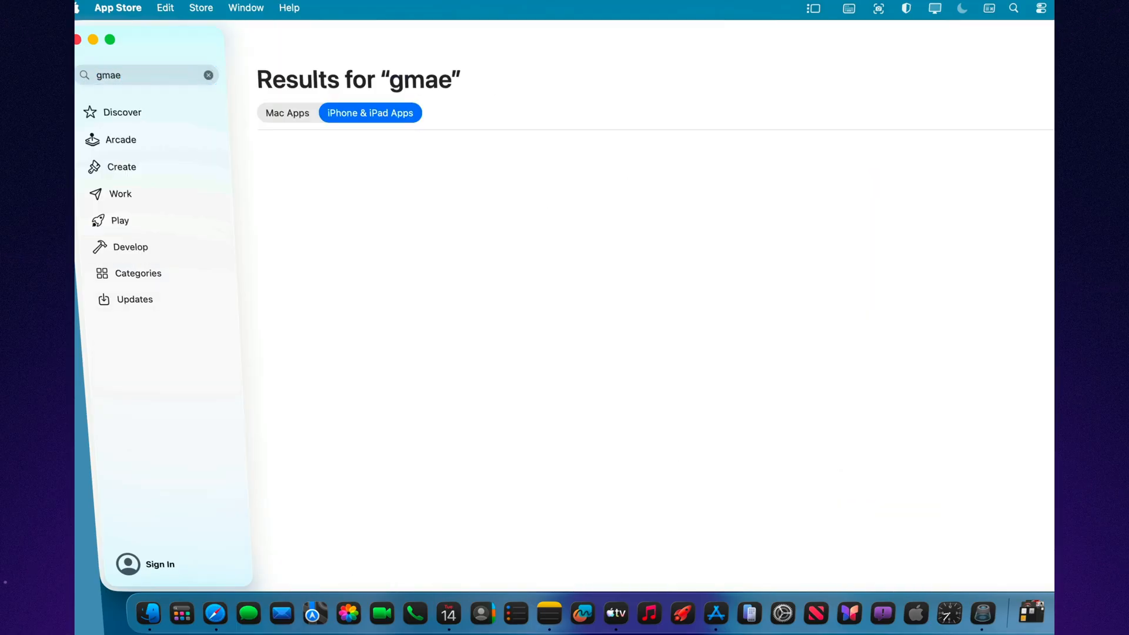
pyautogui.scroll(-3, 350, 215)
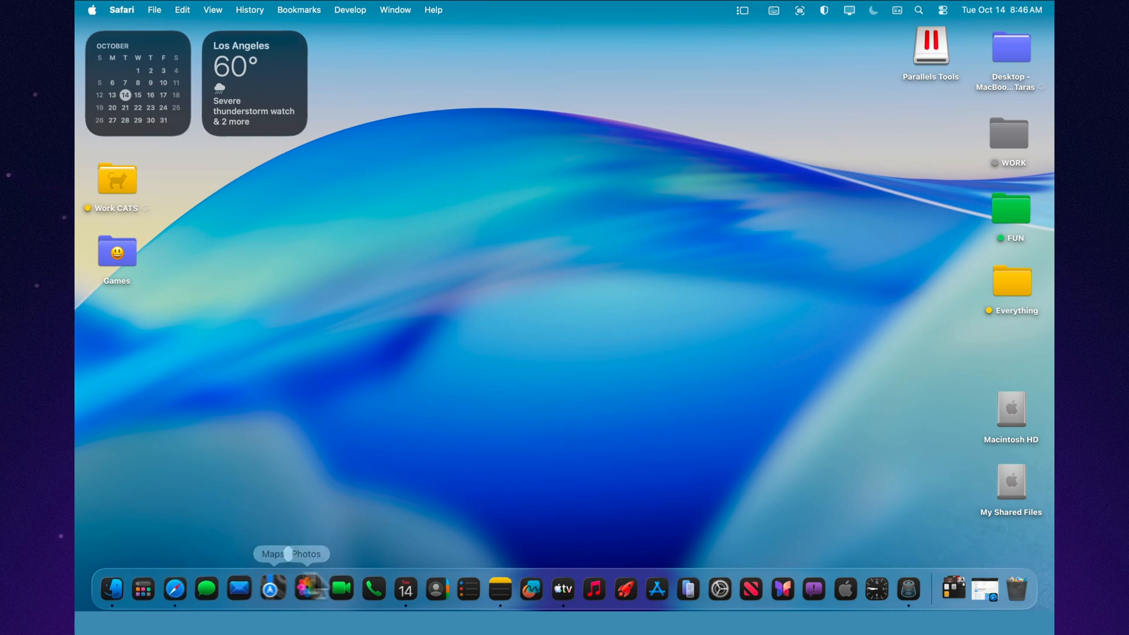
# Launch Mail from the Dock, landing on an empty All Inboxes view.
pyautogui.click(245, 589)
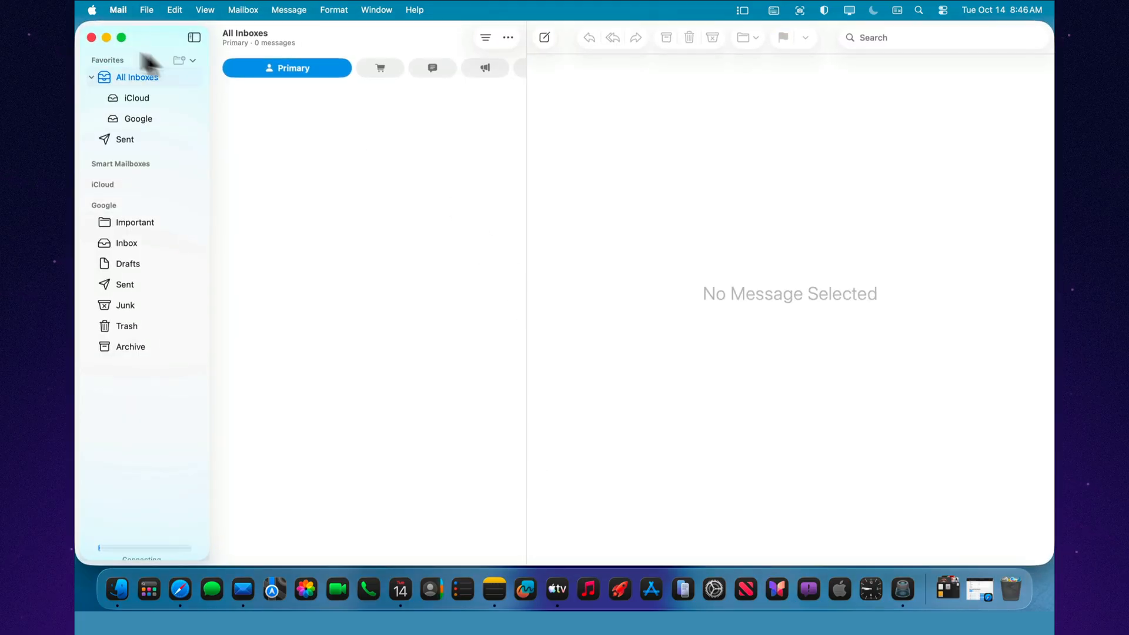
# Close Mail, then bring up the TV app, toggle it full screen and back, and close it.
pyautogui.click(91, 38)
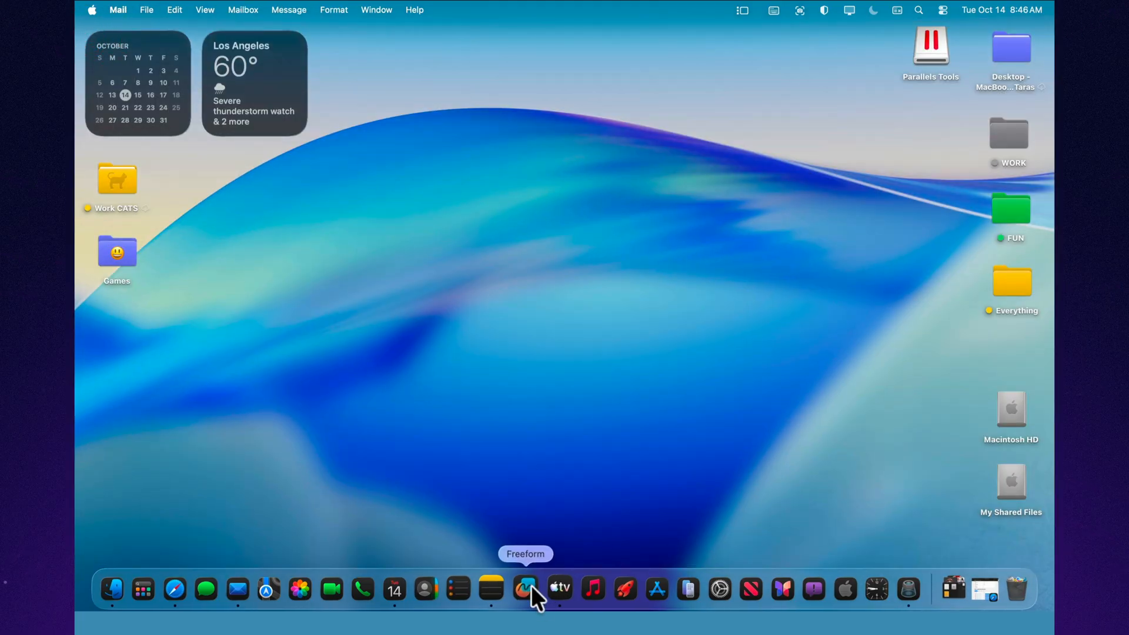
pyautogui.click(557, 590)
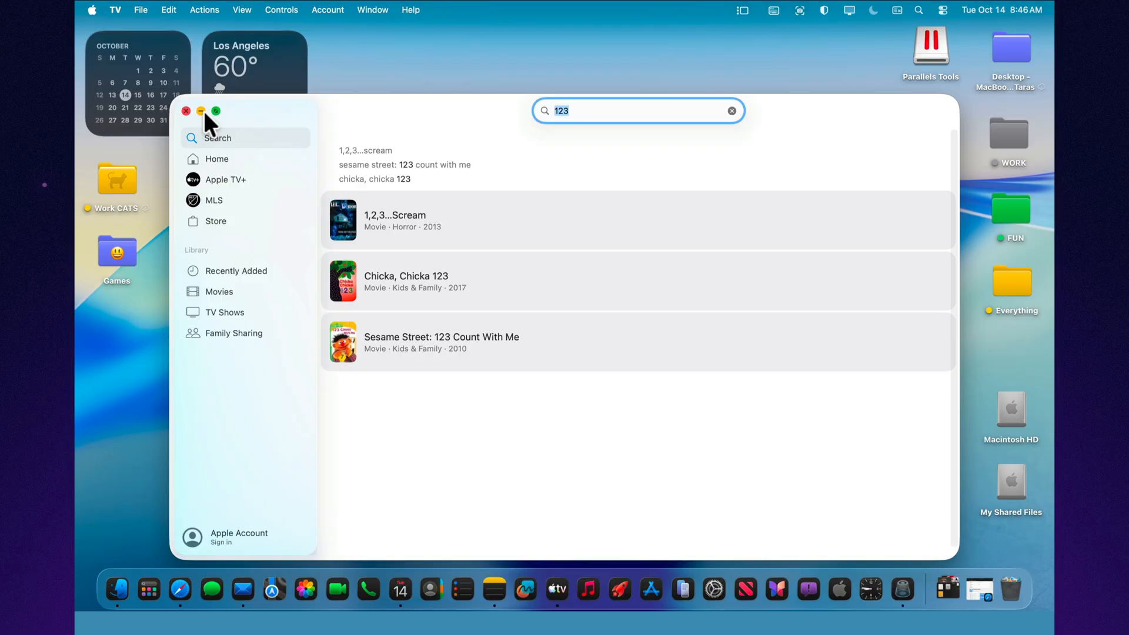
pyautogui.click(214, 111)
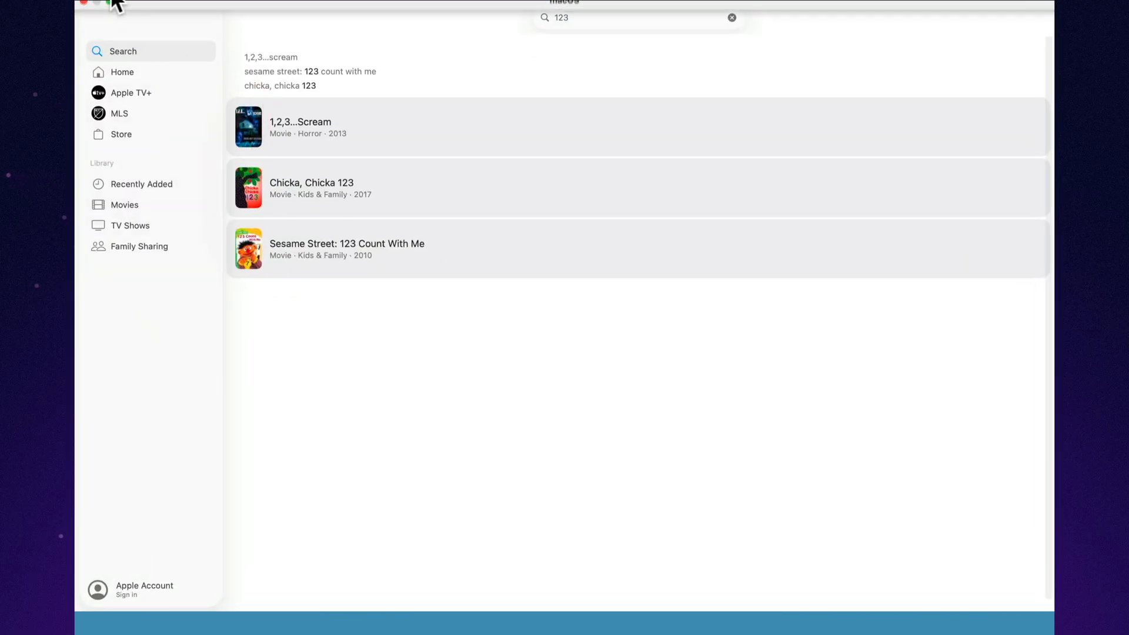
pyautogui.click(116, 32)
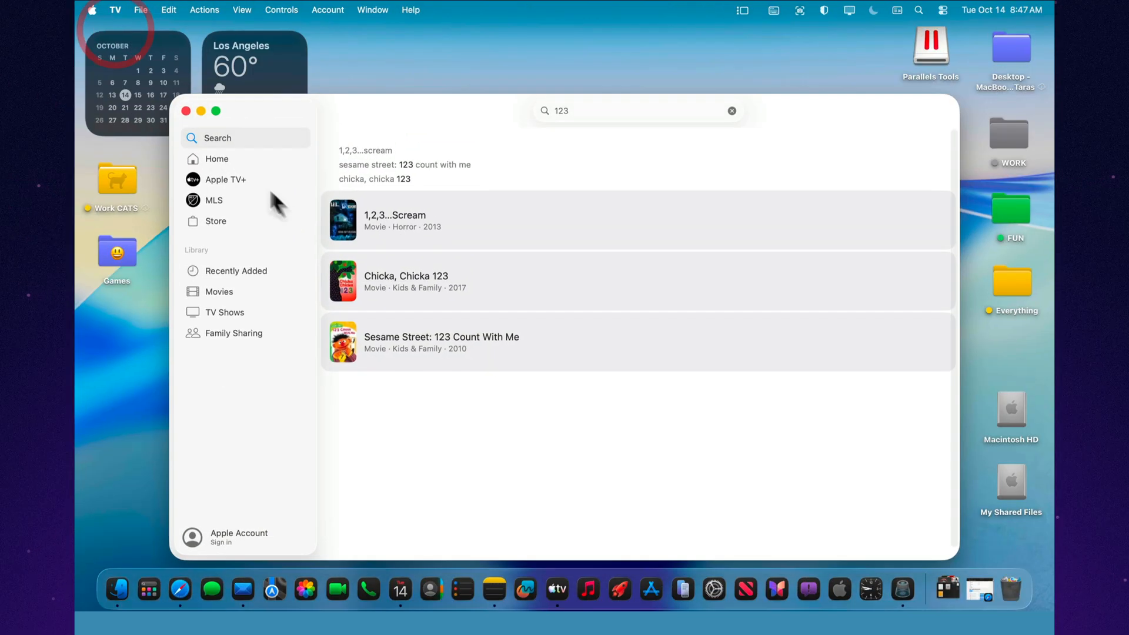
pyautogui.click(186, 111)
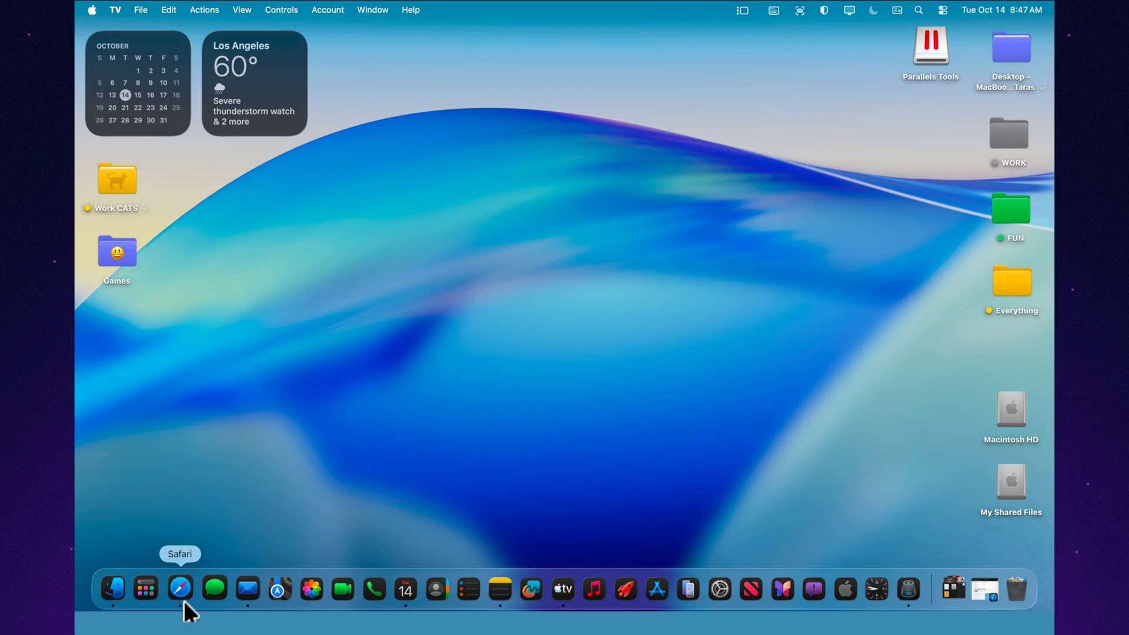
# Bring up System Settings and view the Energy settings page.
pyautogui.click(714, 589)
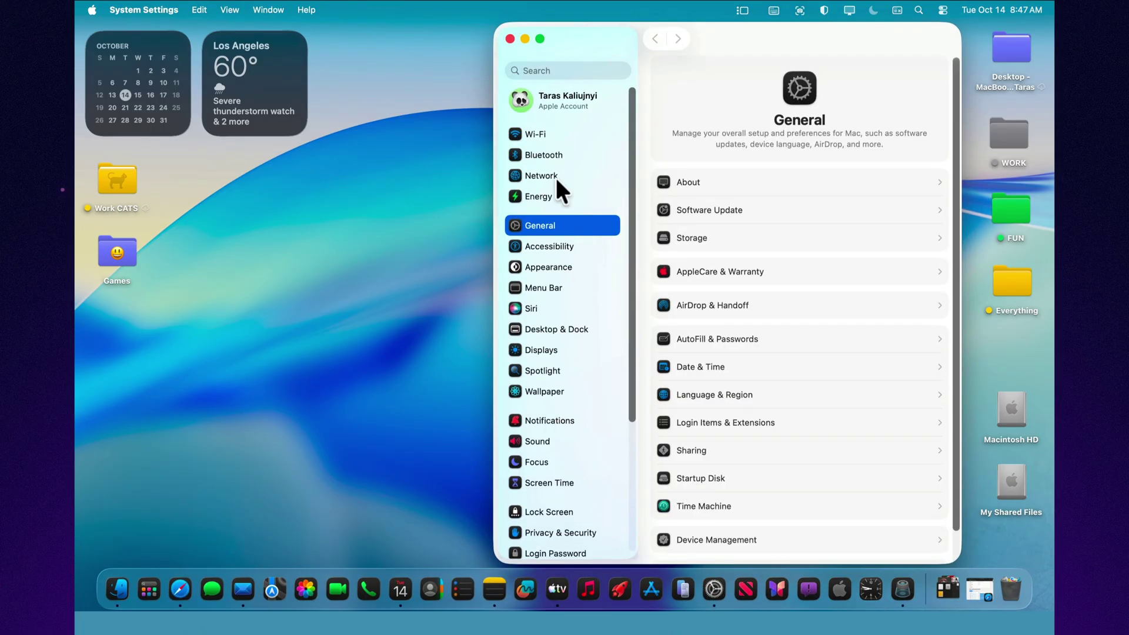
pyautogui.click(539, 197)
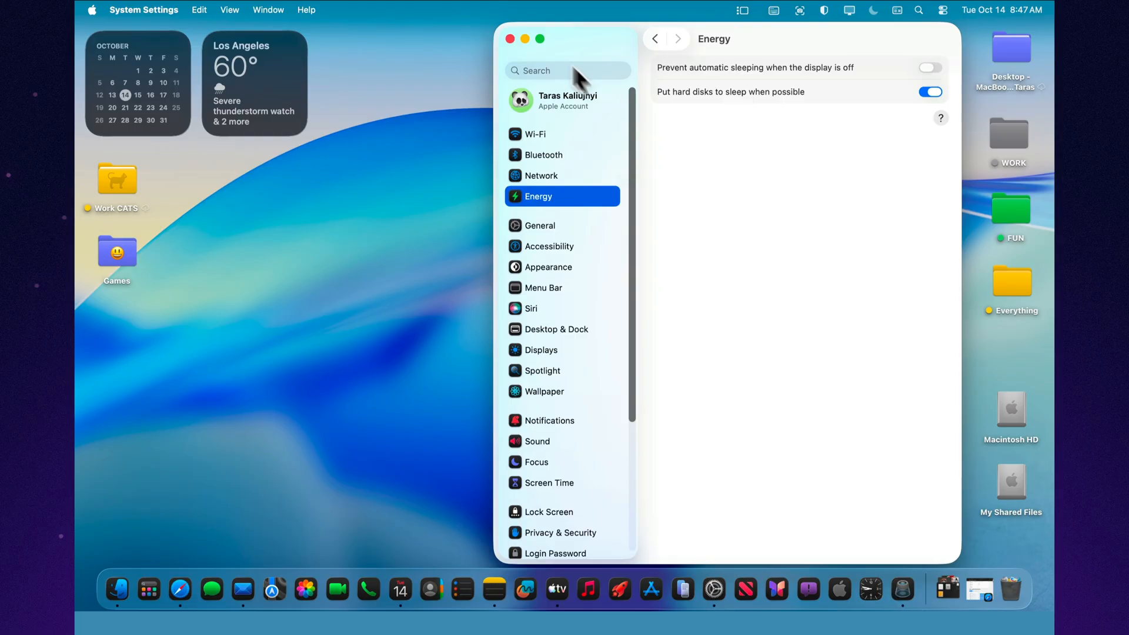
# Close System Settings and bring Safari forward on the Geekbench page.
pyautogui.click(510, 39)
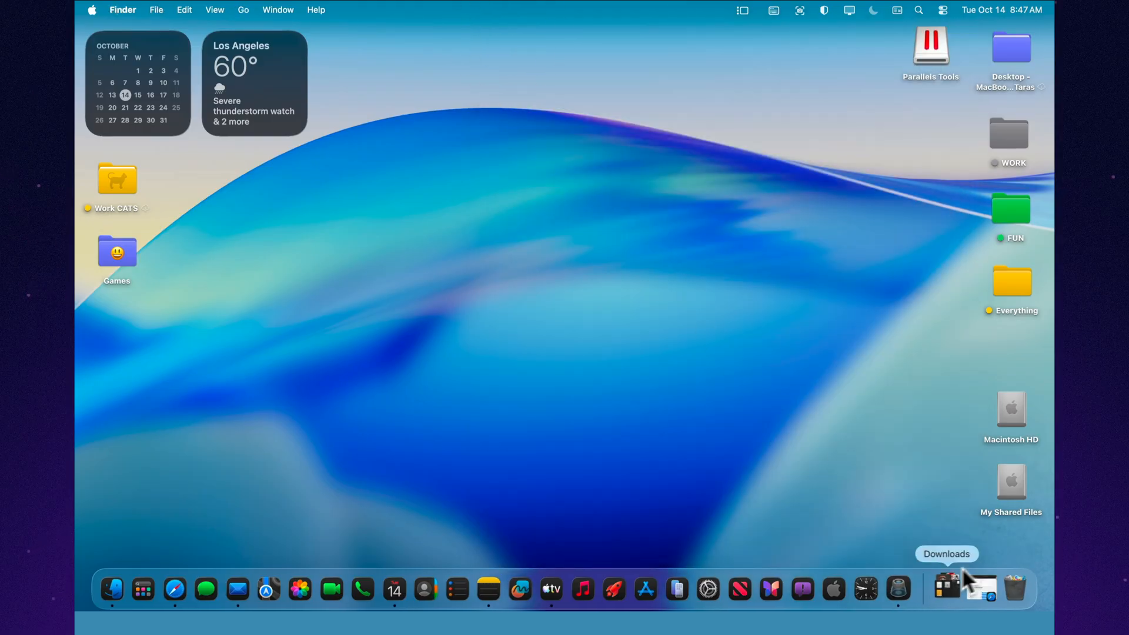
pyautogui.click(979, 583)
pyautogui.scroll(3, 548, 305)
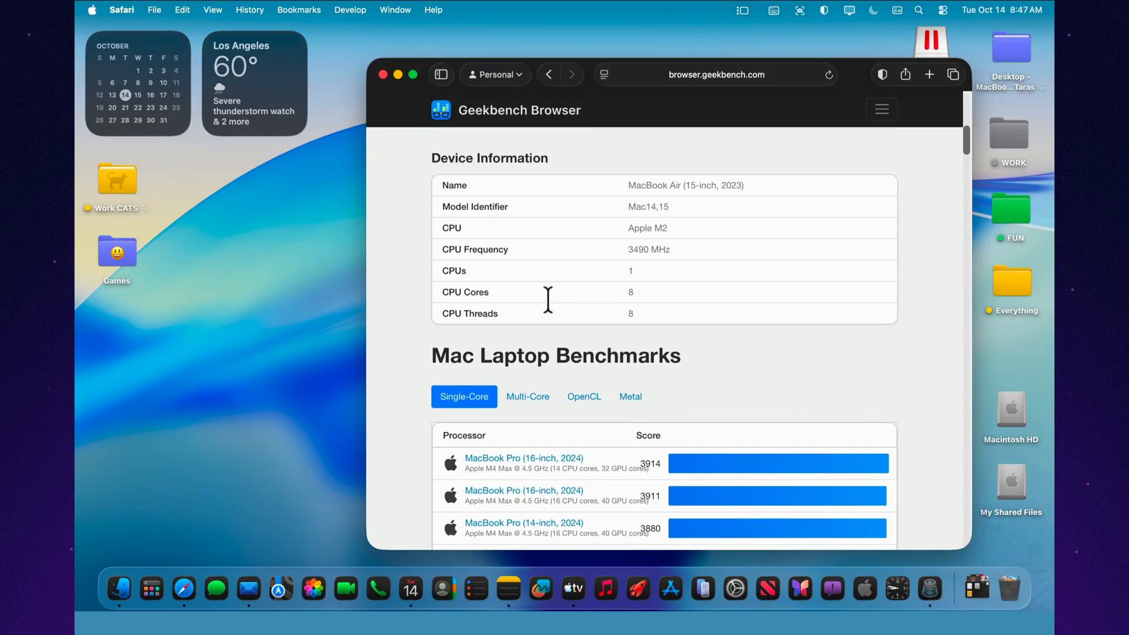
pyautogui.scroll(3, 548, 304)
pyautogui.scroll(2, 548, 305)
pyautogui.scroll(4, 548, 304)
pyautogui.scroll(4, 549, 304)
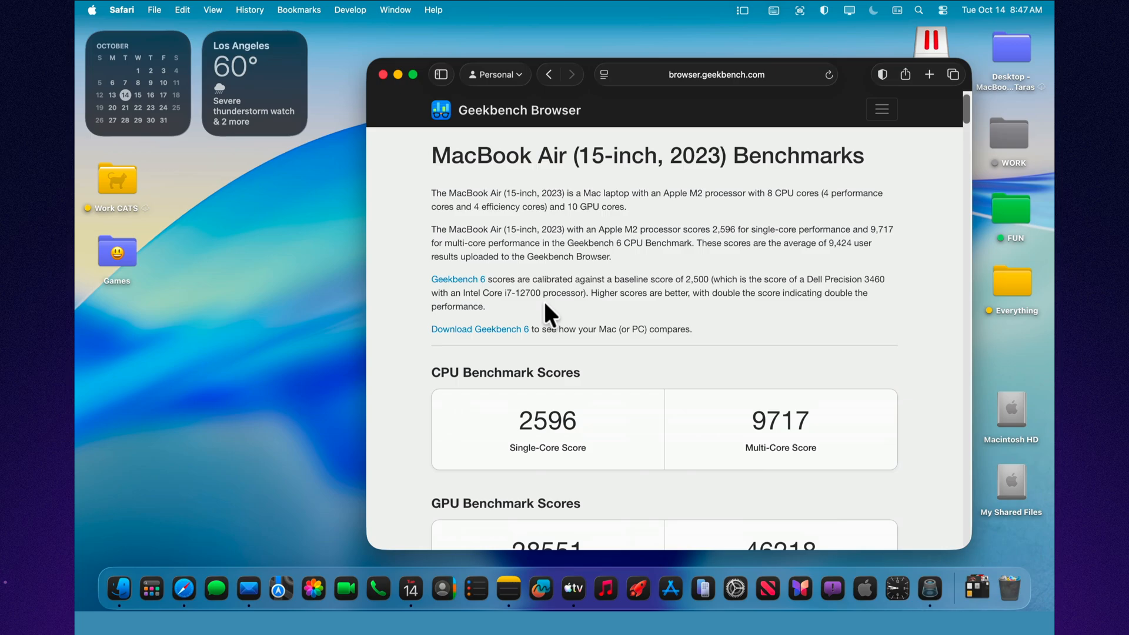
pyautogui.scroll(1, 548, 305)
pyautogui.scroll(-5, 543, 308)
pyautogui.scroll(-4, 543, 307)
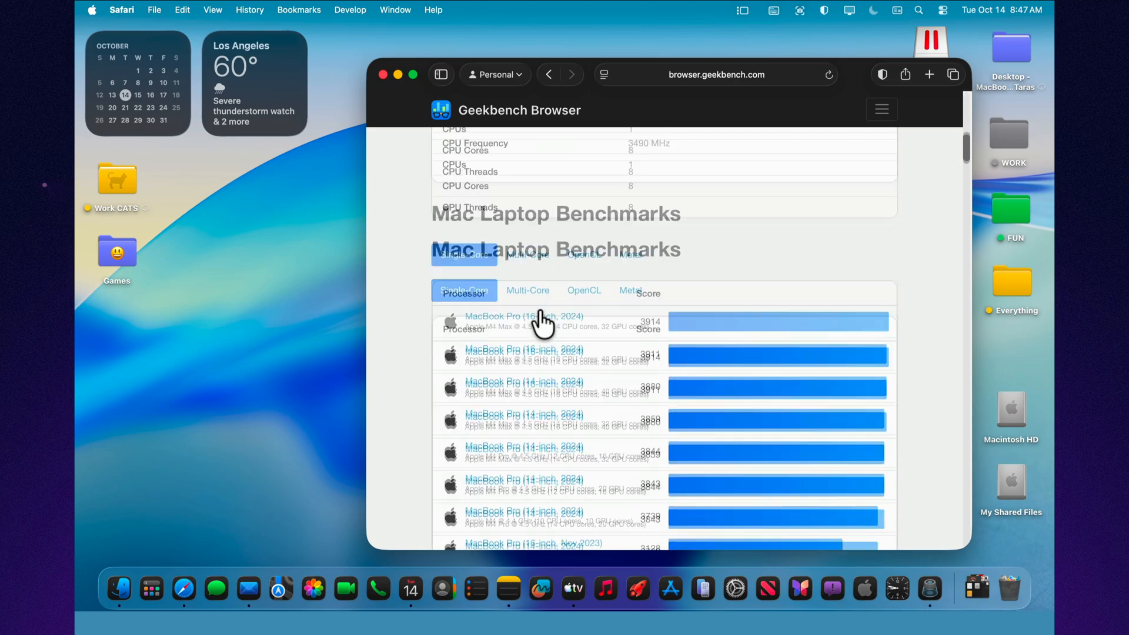
pyautogui.scroll(-1, 543, 307)
pyautogui.scroll(2, 542, 308)
pyautogui.scroll(-8, 535, 313)
pyautogui.scroll(-8, 536, 313)
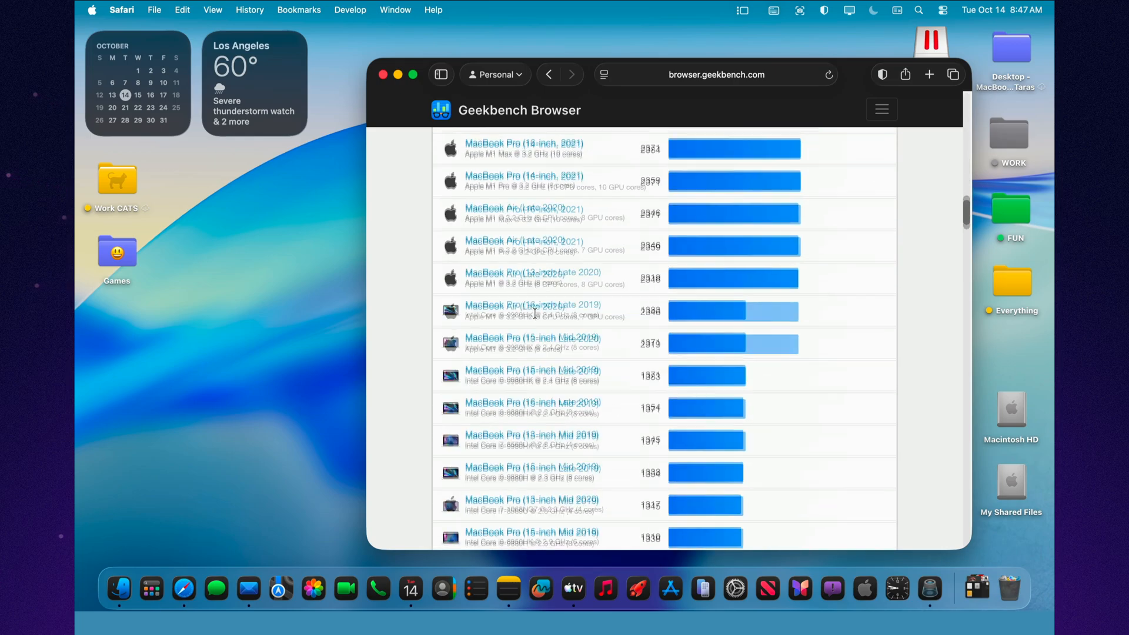
pyautogui.scroll(-5, 536, 314)
pyautogui.scroll(10, 535, 313)
pyautogui.scroll(5, 535, 313)
pyautogui.scroll(3, 536, 314)
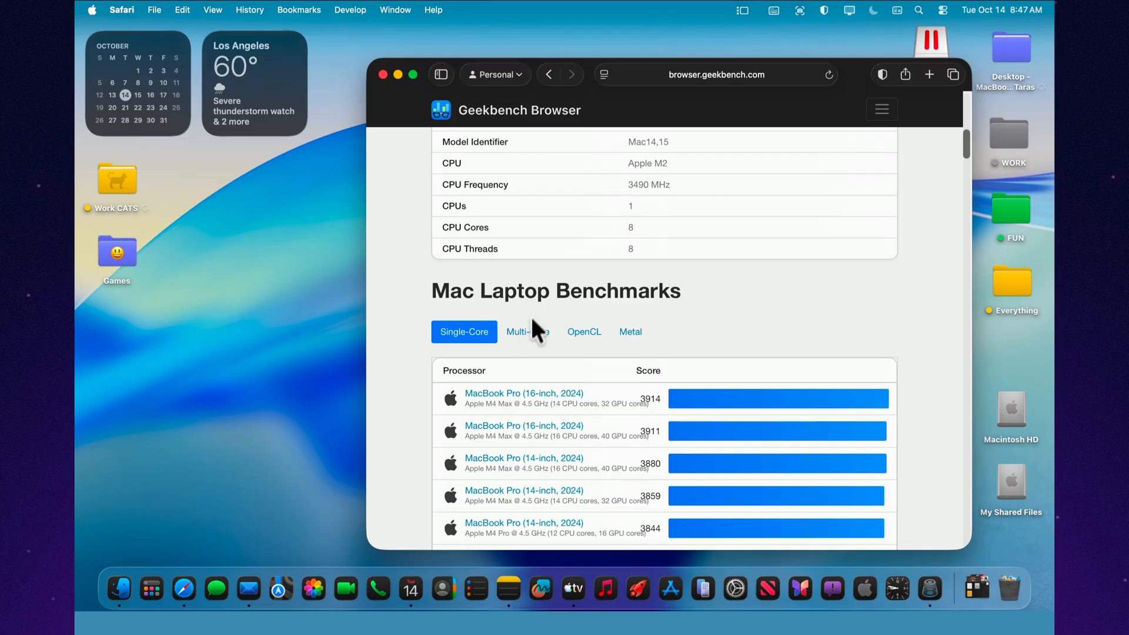
# View the Mac laptop OpenCL and Metal GPU scores on Geekbench, then close the browser window.
pyautogui.click(528, 332)
pyautogui.click(583, 332)
pyautogui.click(632, 331)
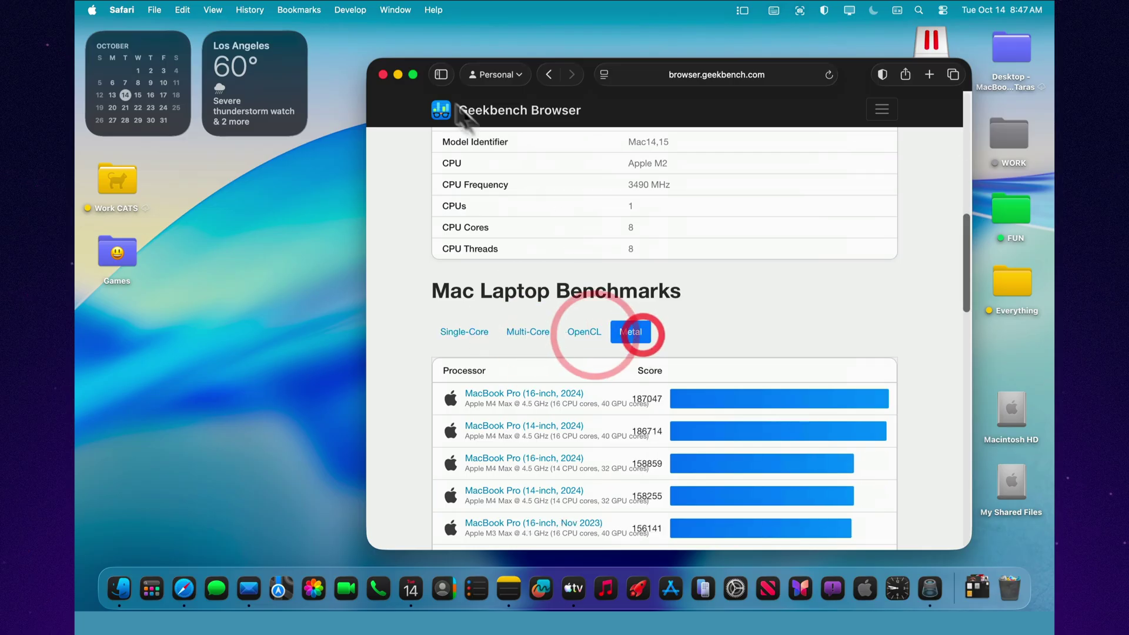
pyautogui.click(383, 74)
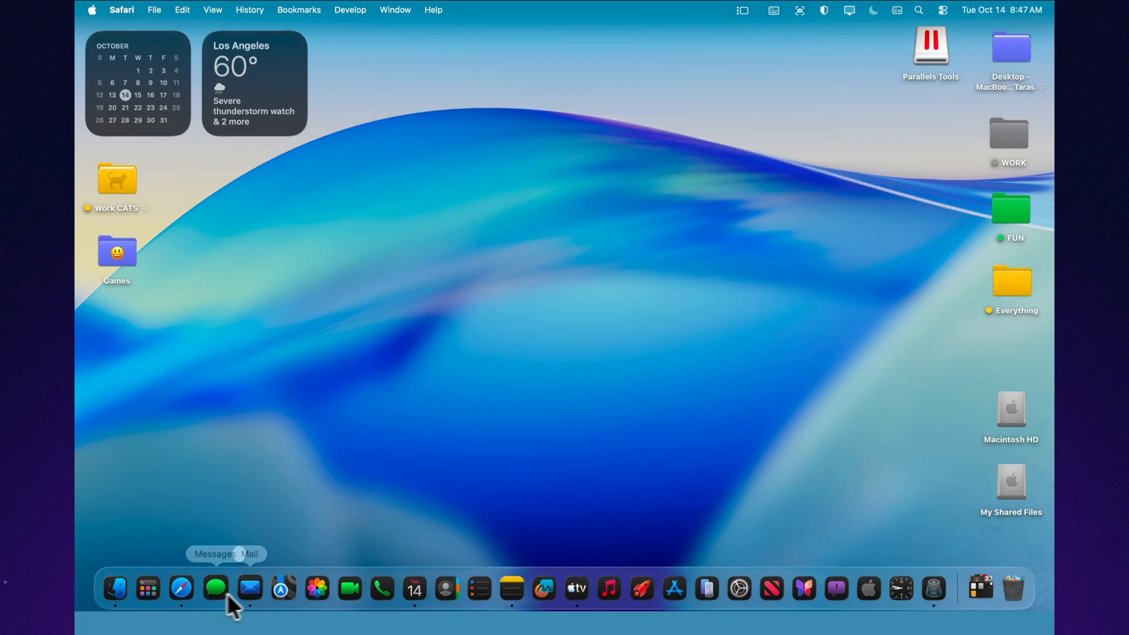
# Create a new note titled Fdsfsdfdsf with blank lines below, then close Notes.
pyautogui.click(513, 589)
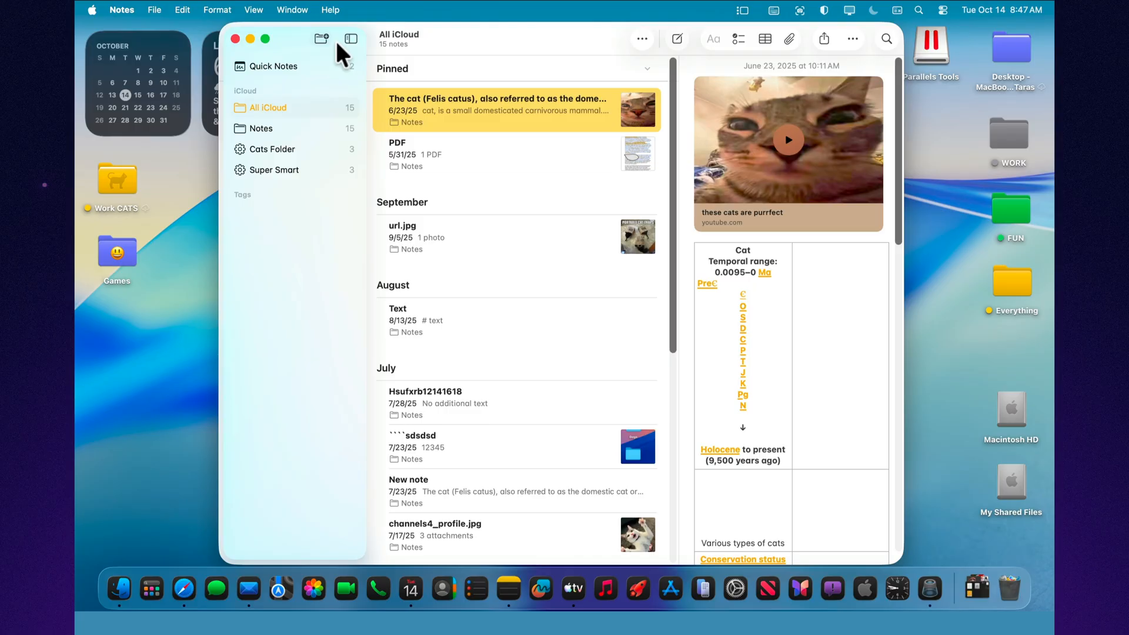
pyautogui.press('super+n')
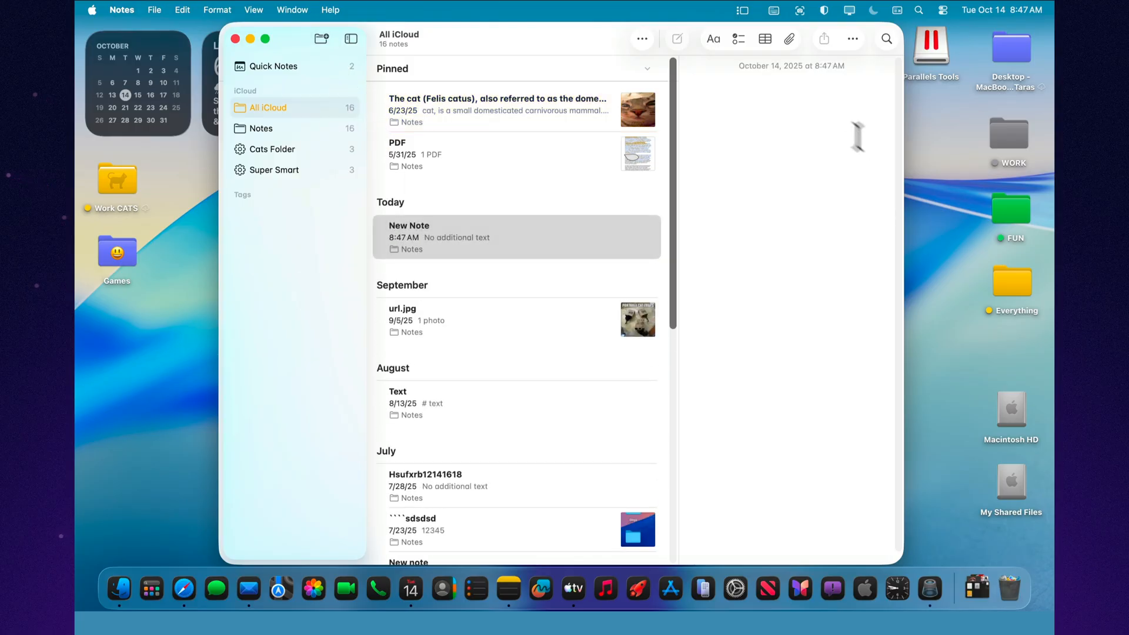
pyautogui.write('fdsfsdfdsf')
pyautogui.press('Return')
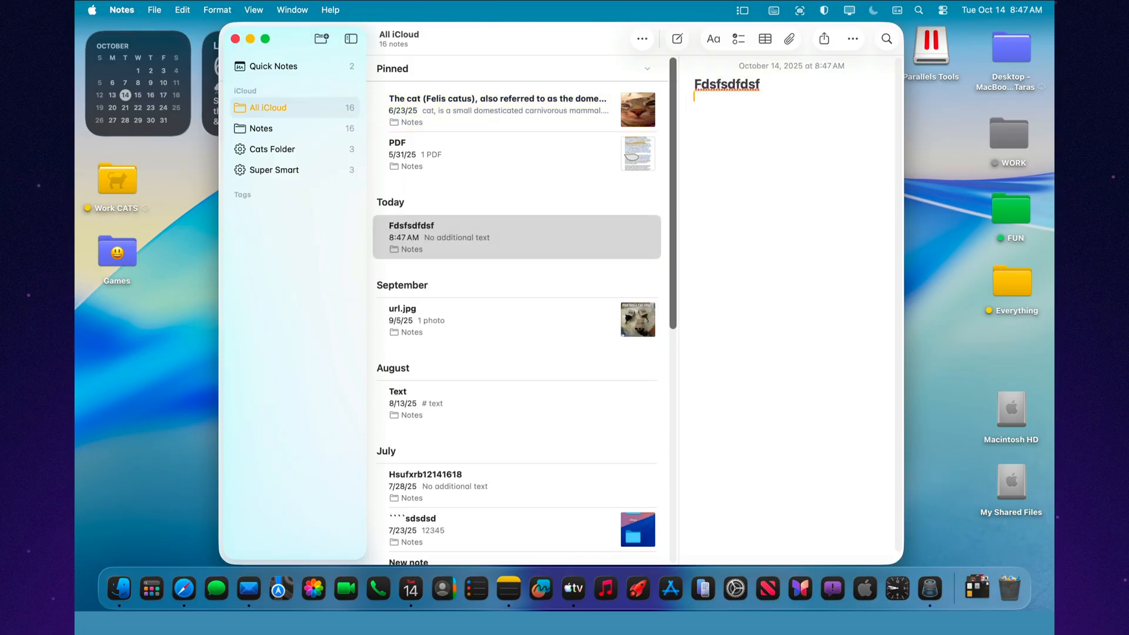
pyautogui.press('Return')
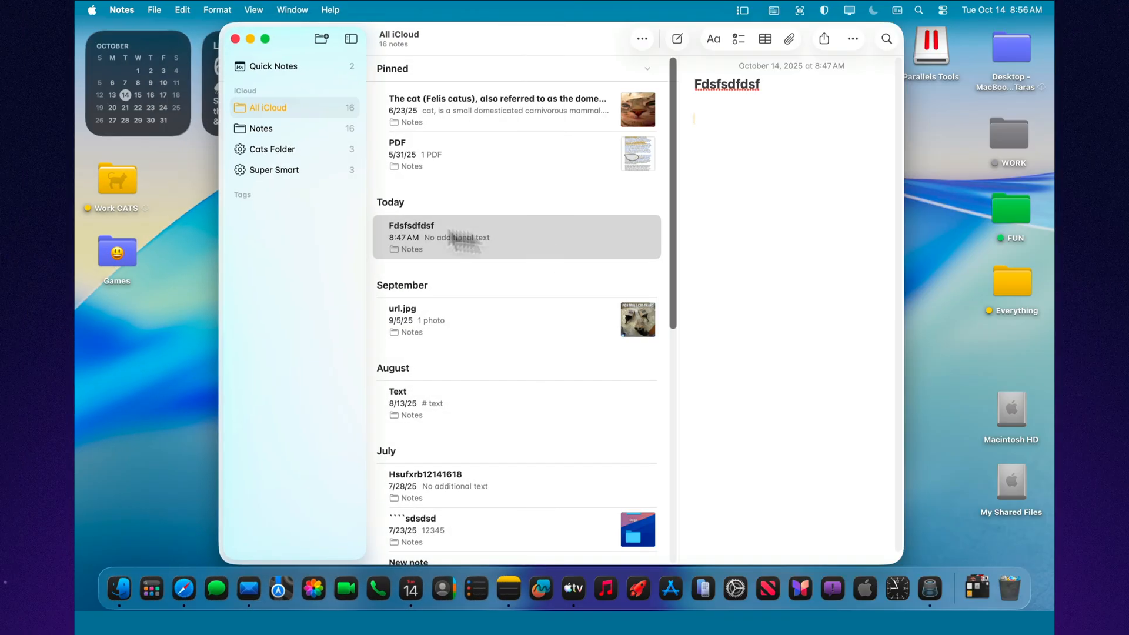
pyautogui.click(237, 39)
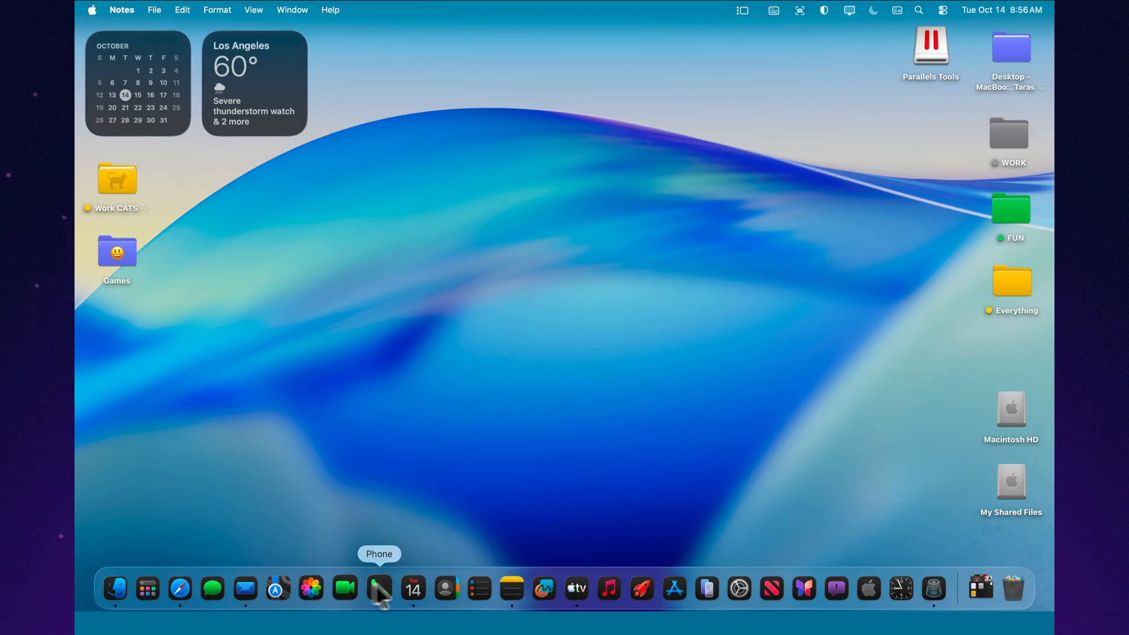
# Show Calendar's October 2025 month view, then minimize the window.
pyautogui.click(414, 588)
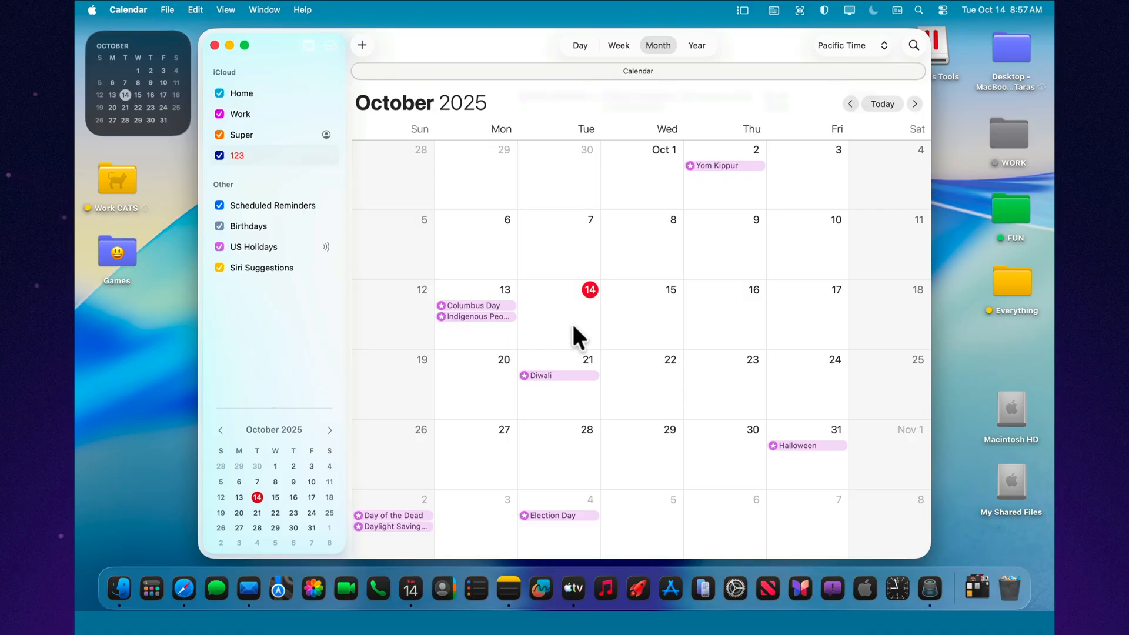
pyautogui.press('super+m')
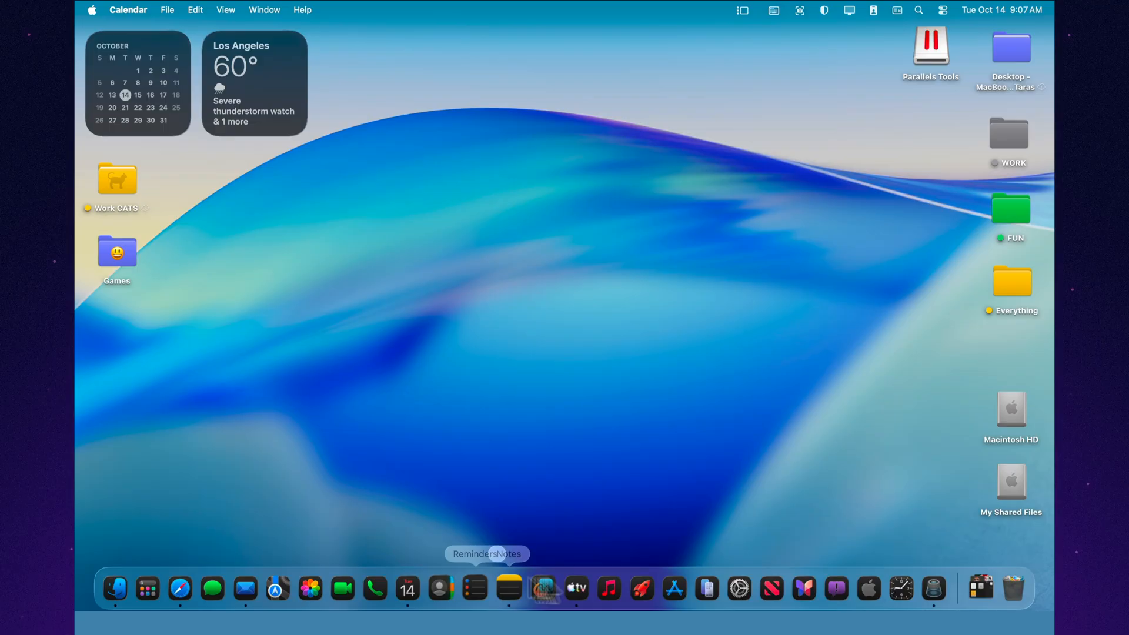
# Check Software Update in System Settings and return to the General page.
pyautogui.click(737, 578)
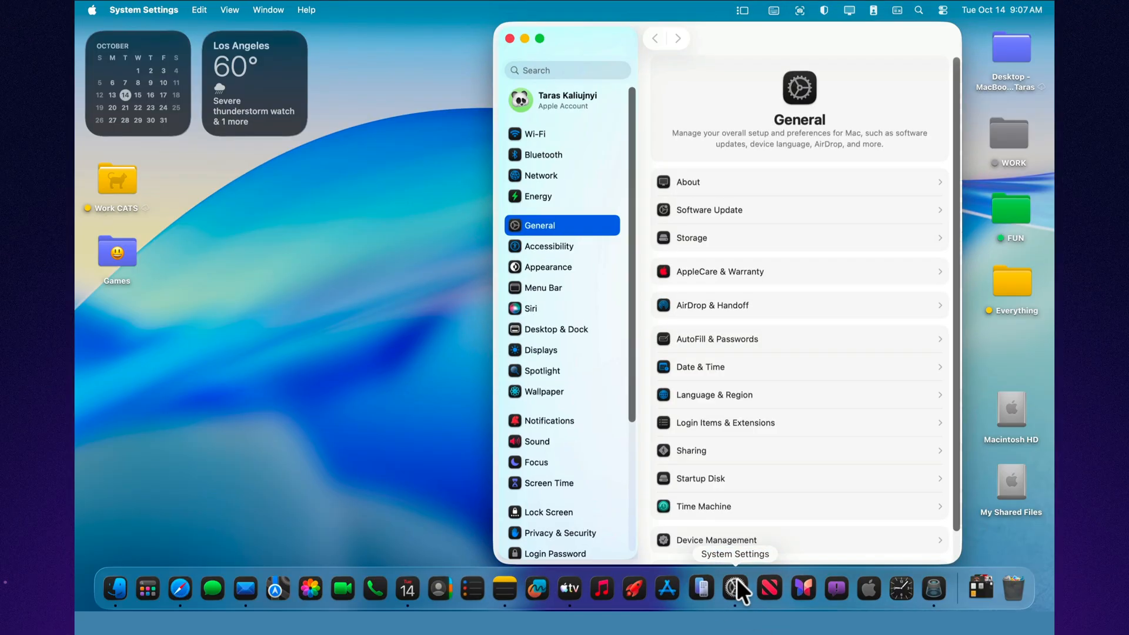
pyautogui.click(696, 209)
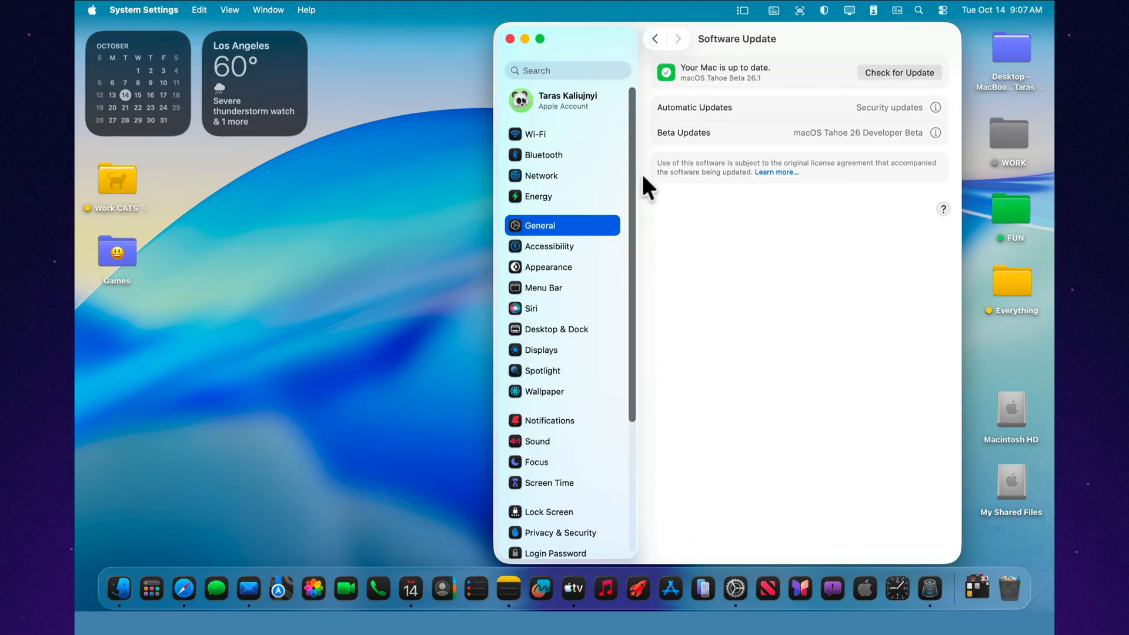
pyautogui.click(655, 40)
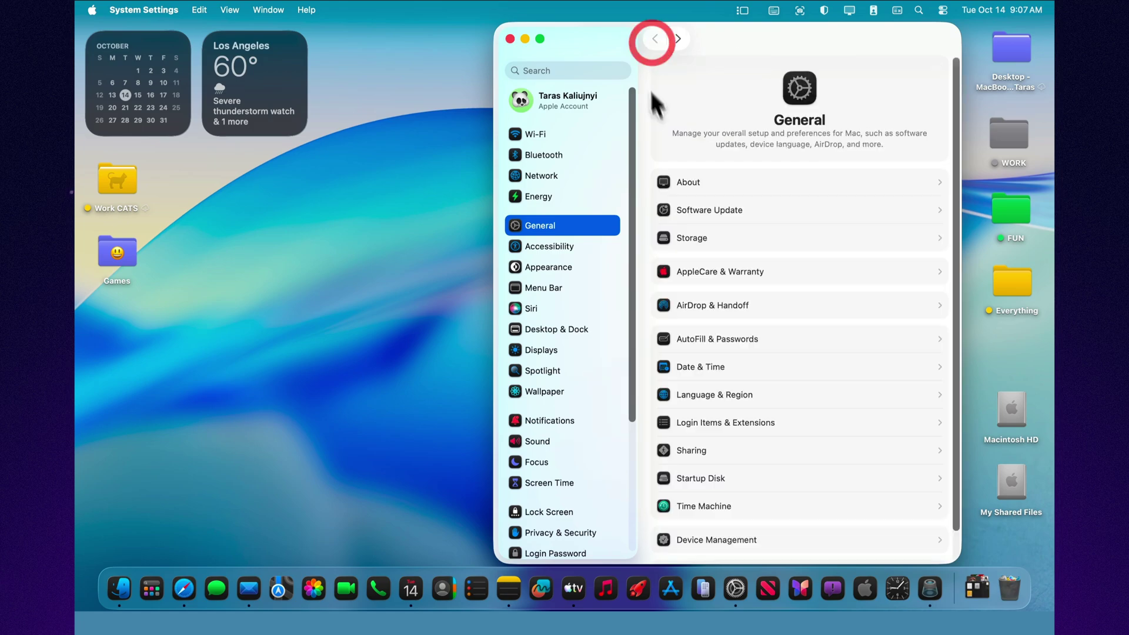
# Review Storage usage including the macOS 26.1 details, then close System Settings.
pyautogui.click(701, 234)
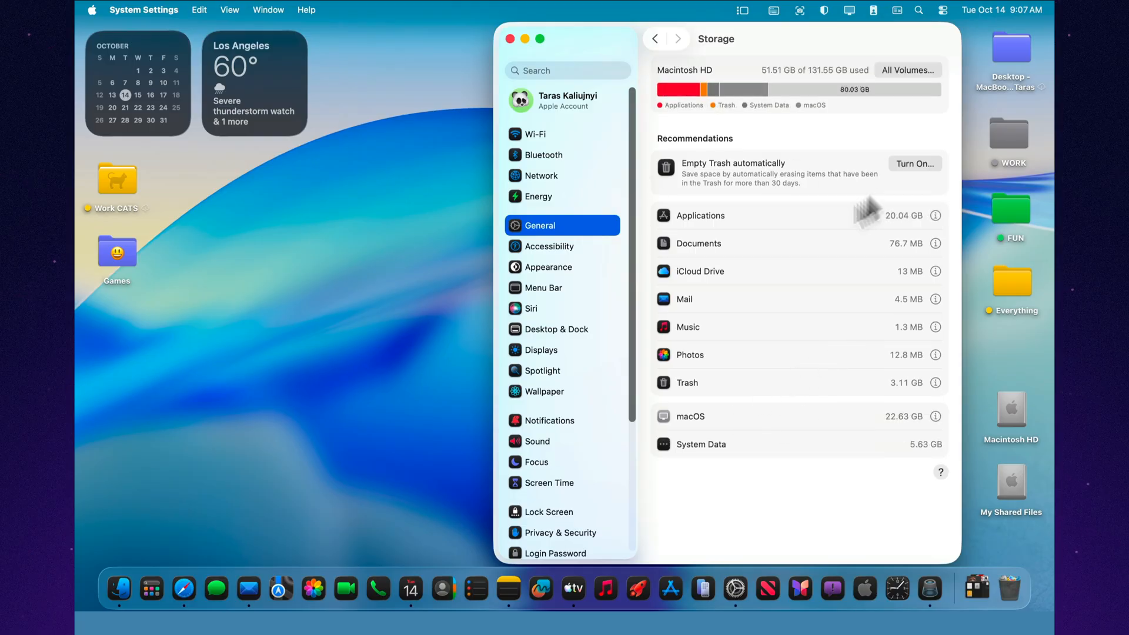
pyautogui.click(935, 416)
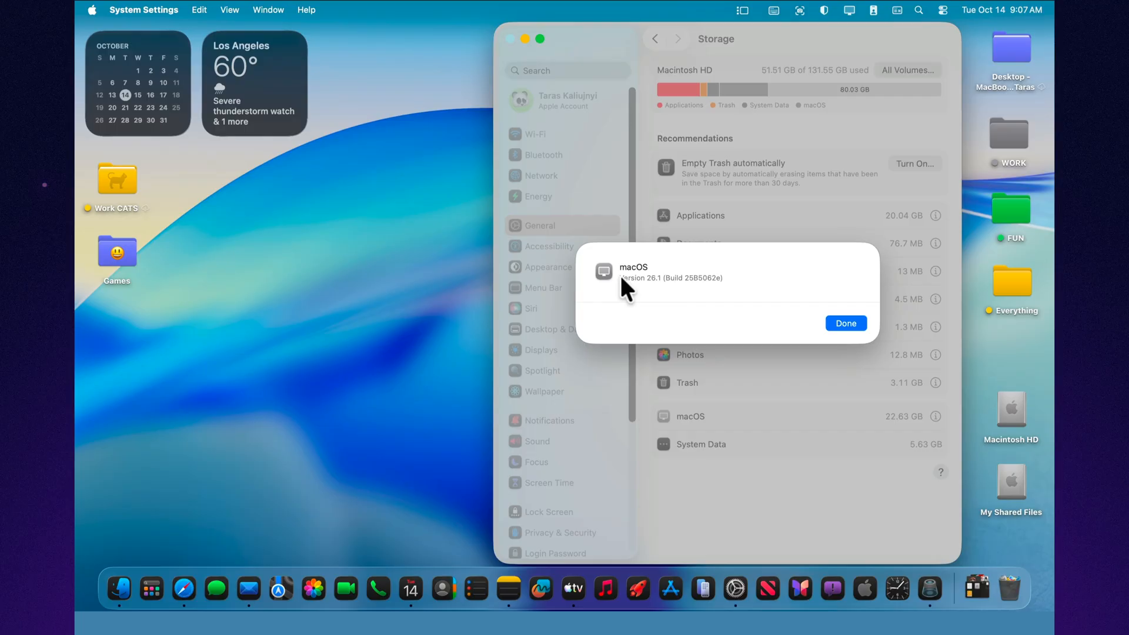
pyautogui.click(846, 322)
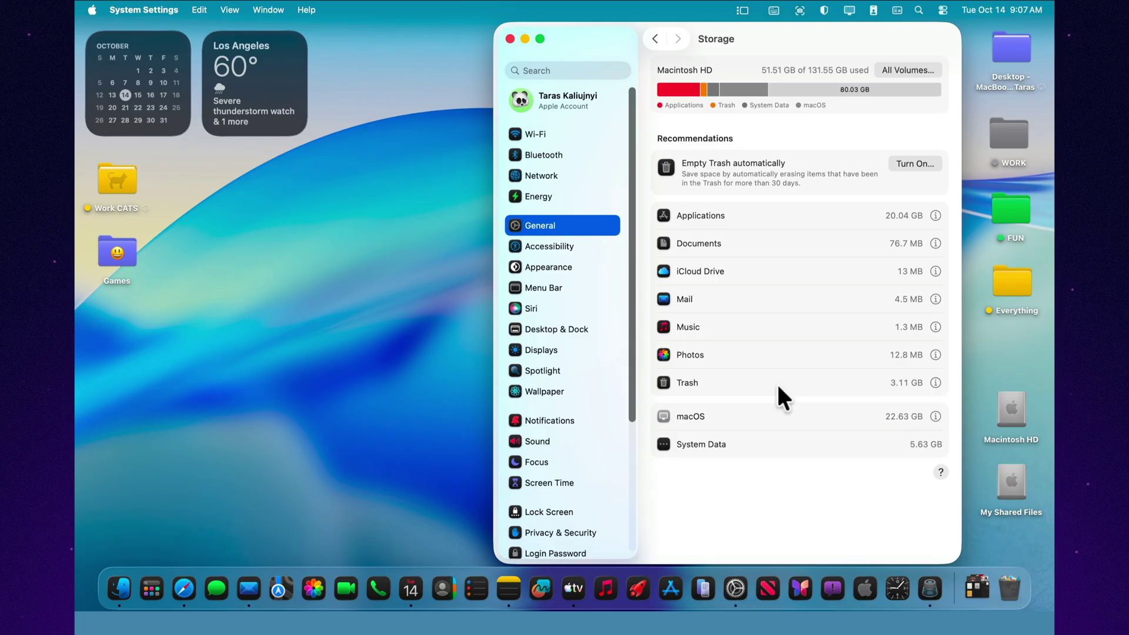
pyautogui.click(511, 39)
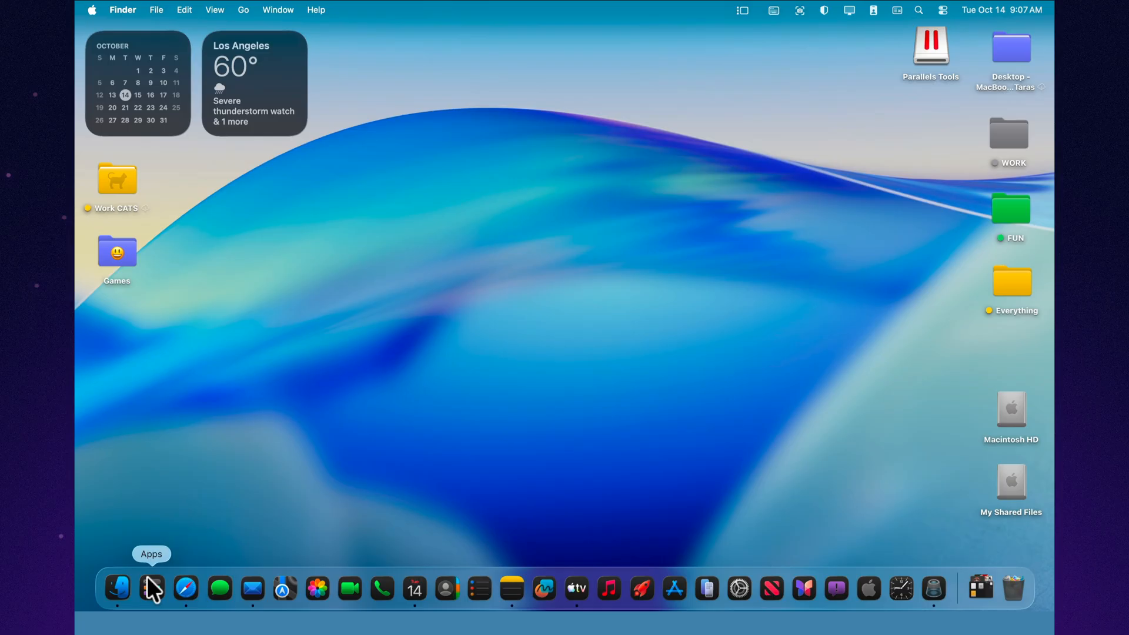
# Load apple.com in Safari, minimize the window and restore it from the Dock.
pyautogui.click(190, 588)
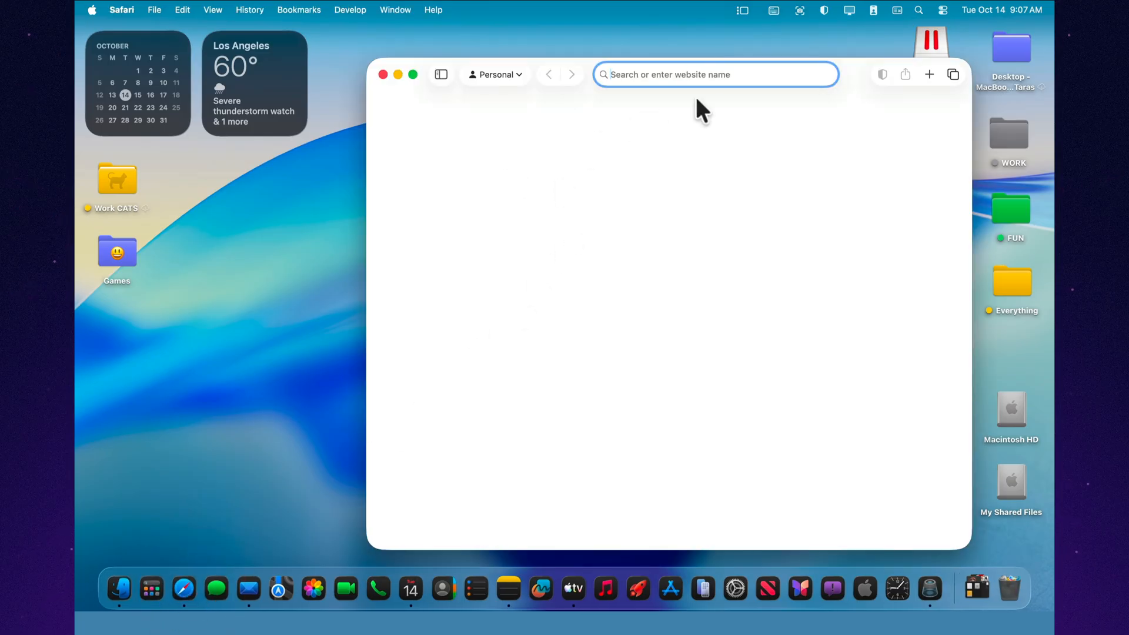
pyautogui.write('apple.com')
pyautogui.press('Return')
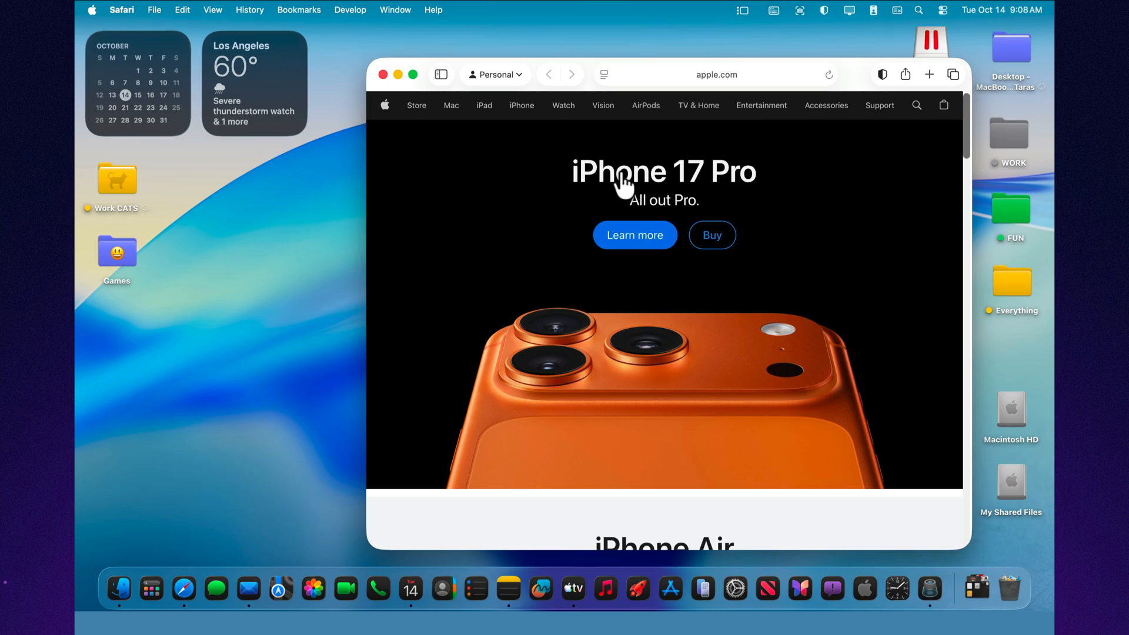
pyautogui.scroll(-5, 627, 203)
pyautogui.scroll(-5, 630, 211)
pyautogui.scroll(10, 630, 212)
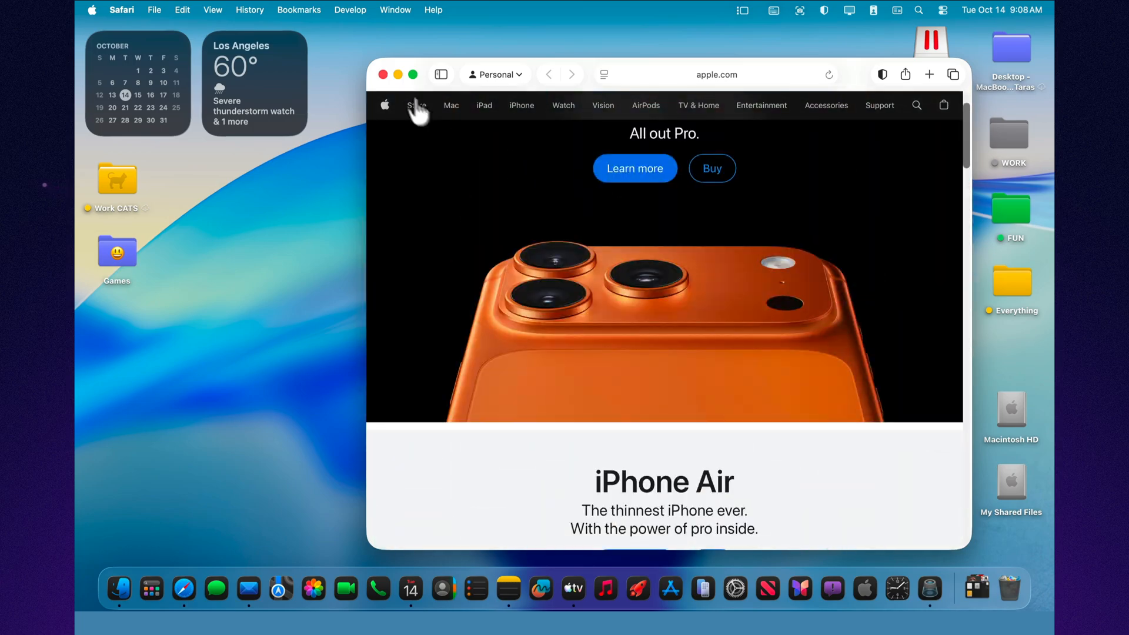
pyautogui.click(400, 74)
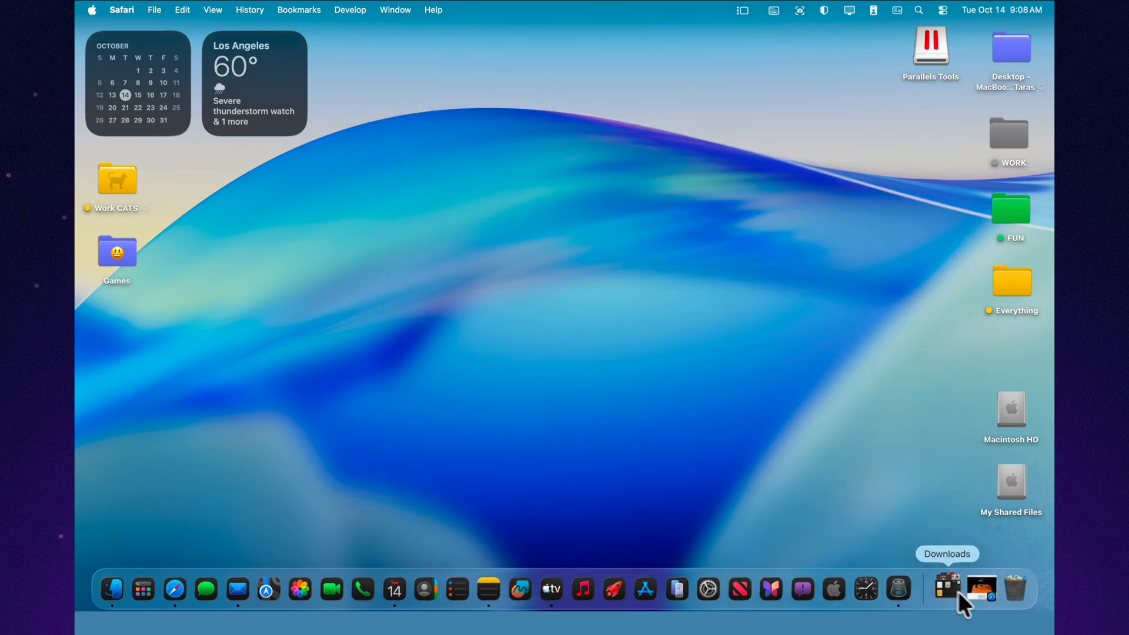
pyautogui.click(959, 591)
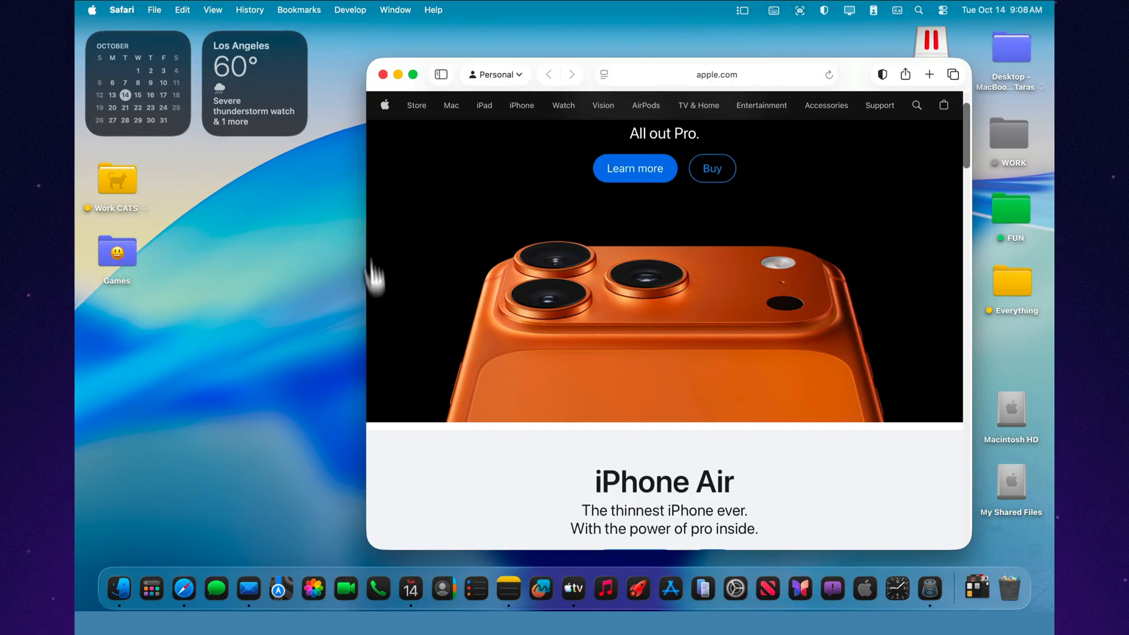
# Resize the Safari window wider and shorter, then close it.
pyautogui.moveTo(370, 543)
pyautogui.mouseDown()
pyautogui.moveTo(296, 454)
pyautogui.moveTo(310, 419)
pyautogui.mouseUp()
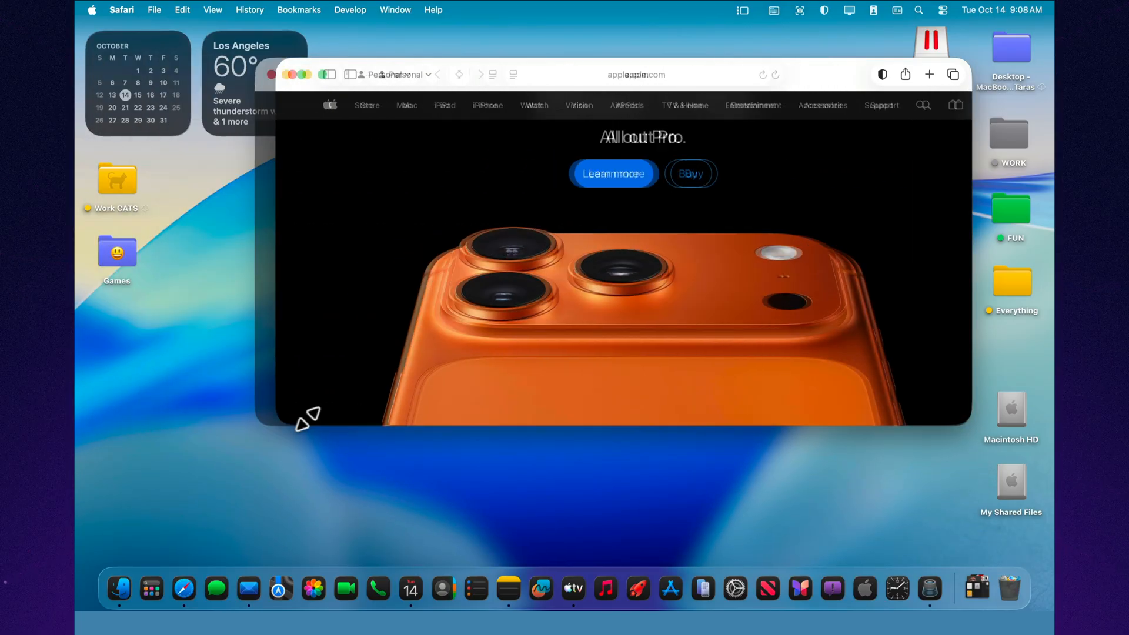
pyautogui.click(324, 75)
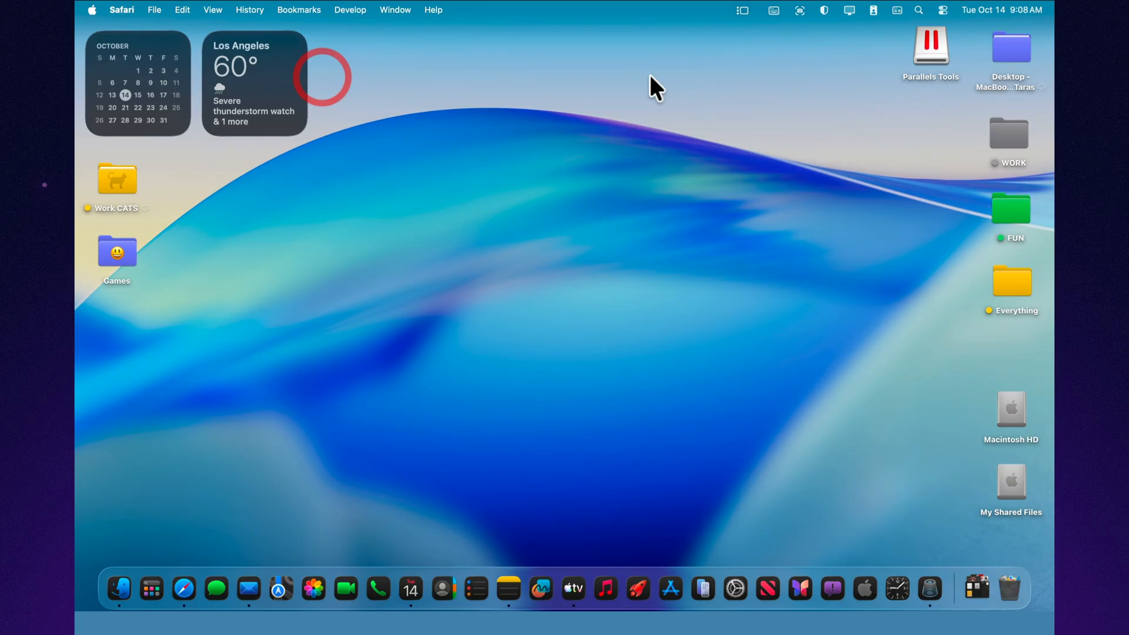
# Search Spotlight for 123 and clear the query.
pyautogui.click(920, 9)
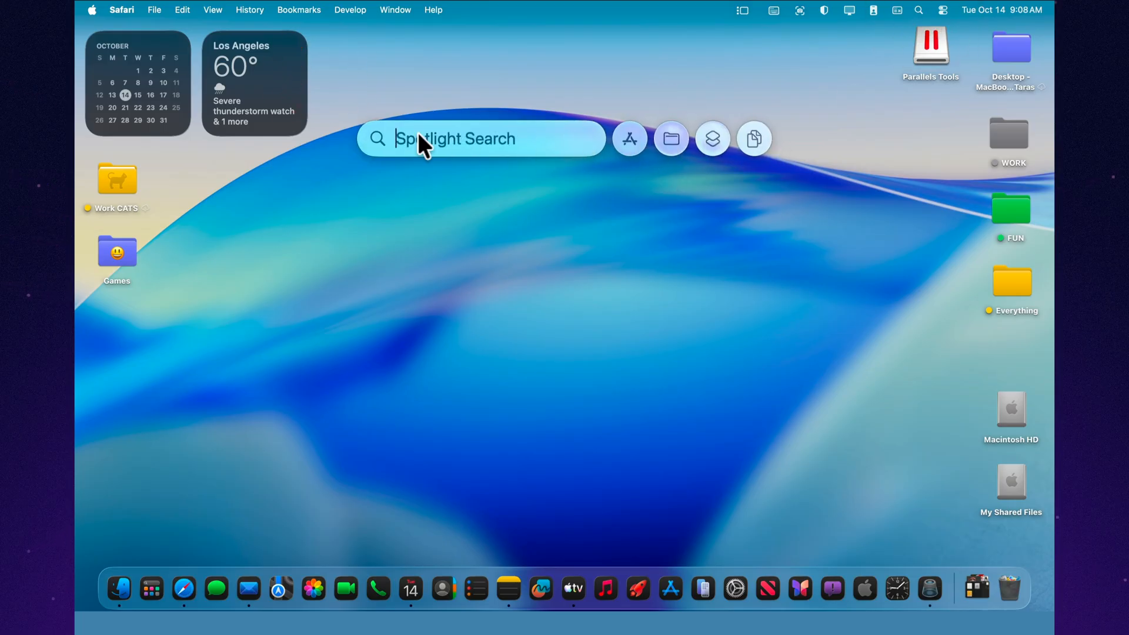
pyautogui.write('1')
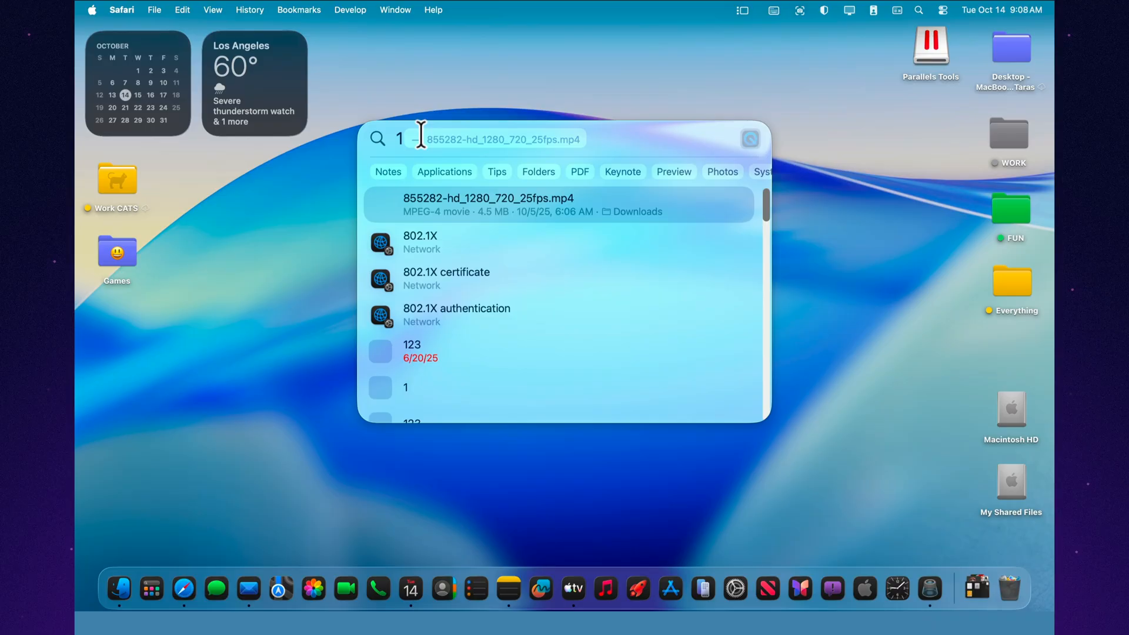
pyautogui.write('23')
pyautogui.press('BackSpace')
pyautogui.press('BackSpace')
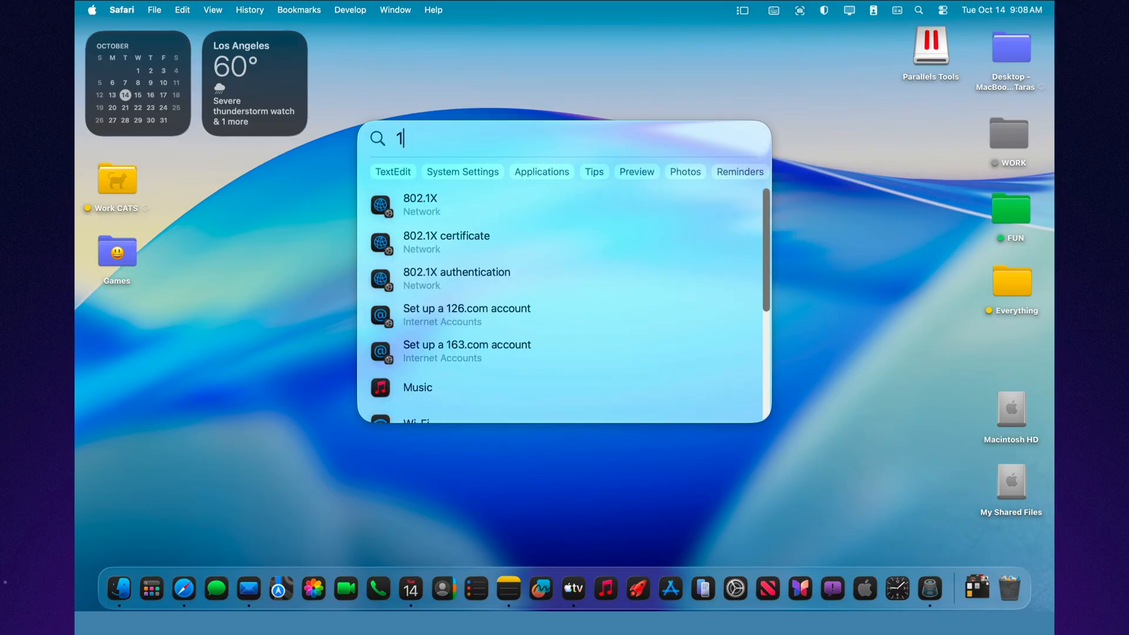
pyautogui.press('BackSpace')
pyautogui.write('cat')
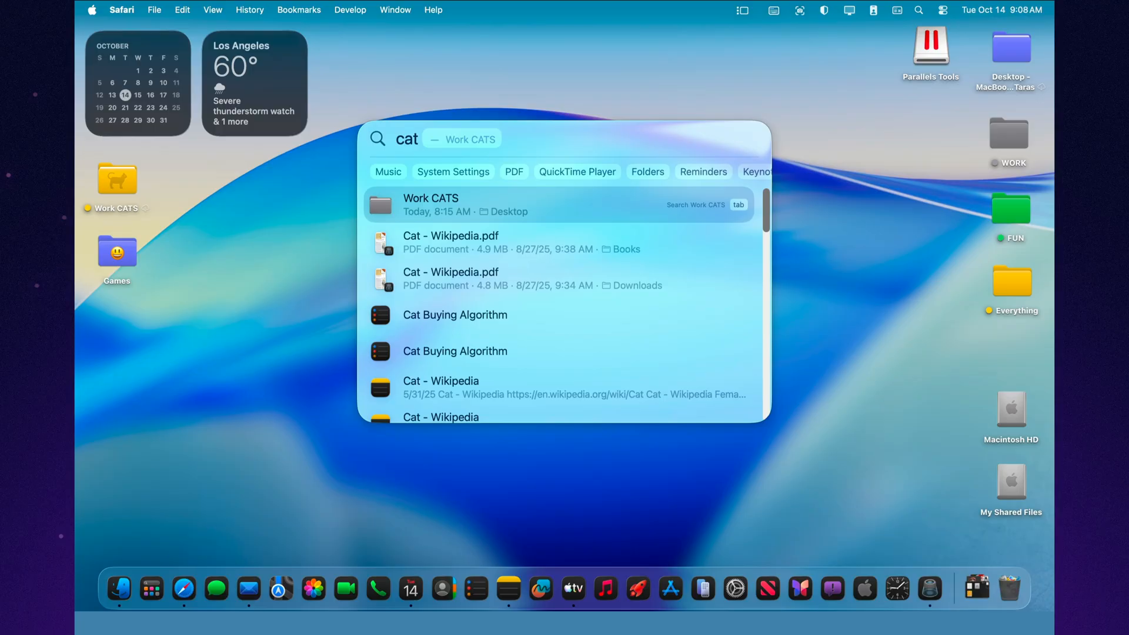
# Search for cat, clear it, and nudge the empty Spotlight bar down and right.
pyautogui.press('Escape')
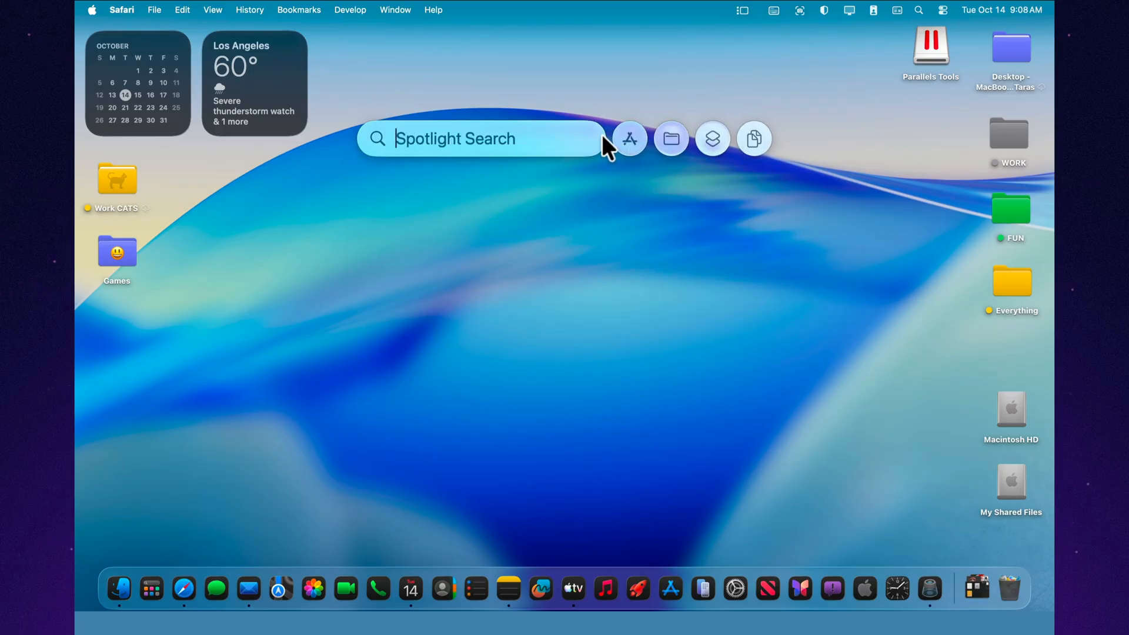
pyautogui.moveTo(618, 139); pyautogui.dragTo(634, 142)
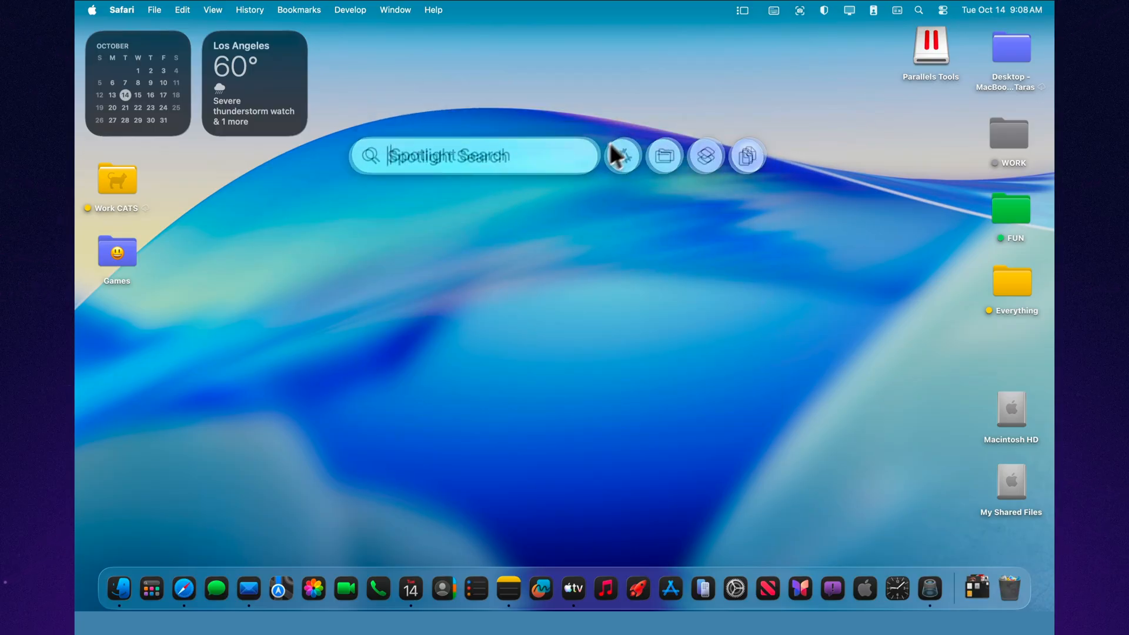